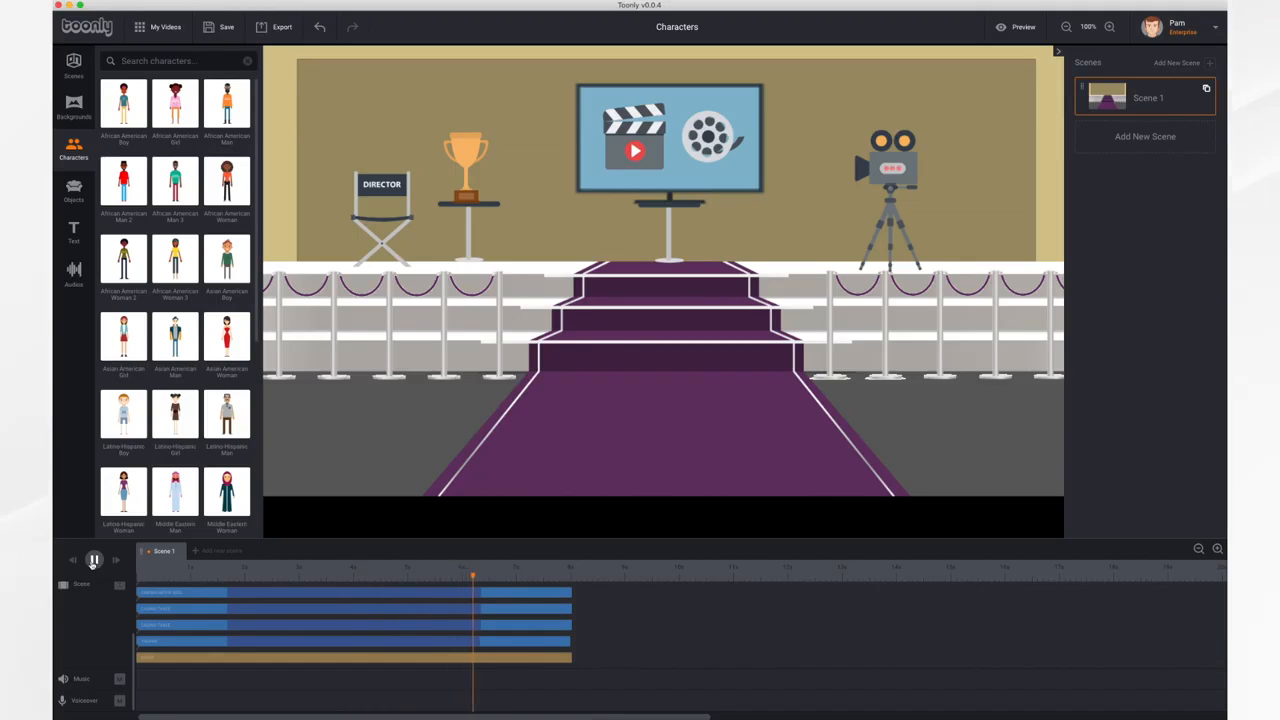
Stop playback, move the playhead to 1 s and add the Asian American Woman character beside the purple carpet
left_click(93, 563)
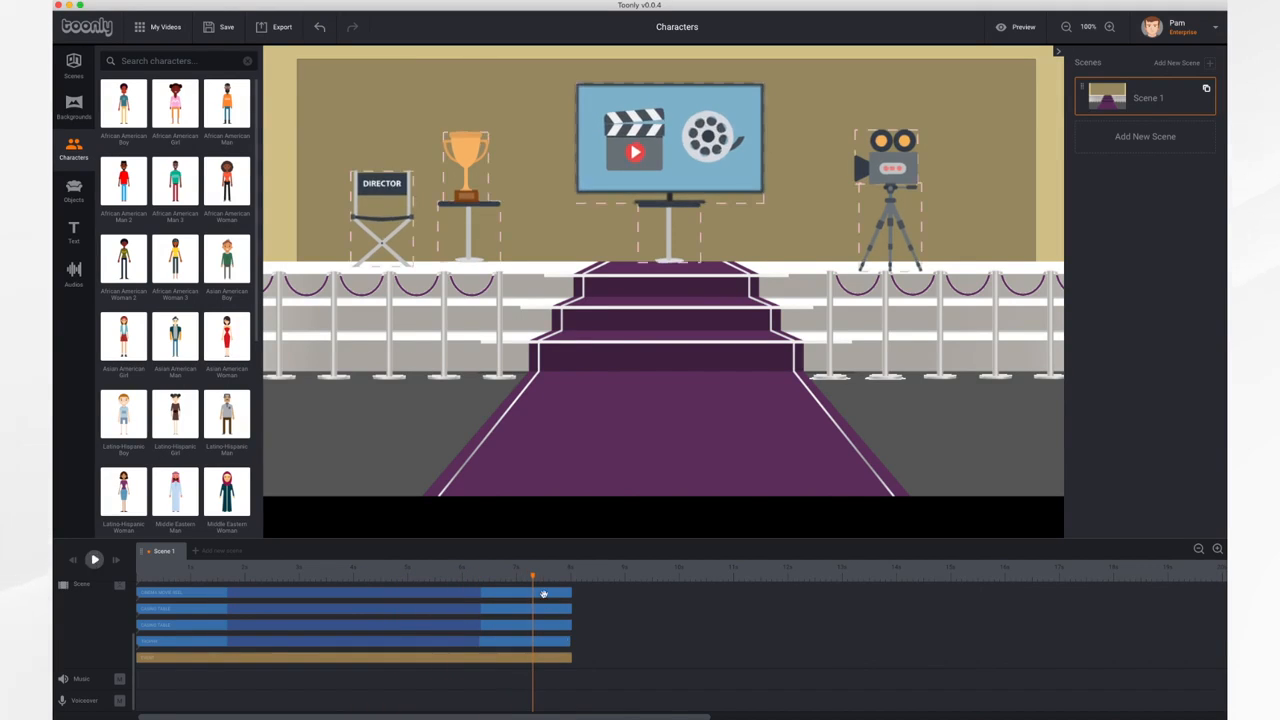
left_click_drag(533, 578, 188, 578)
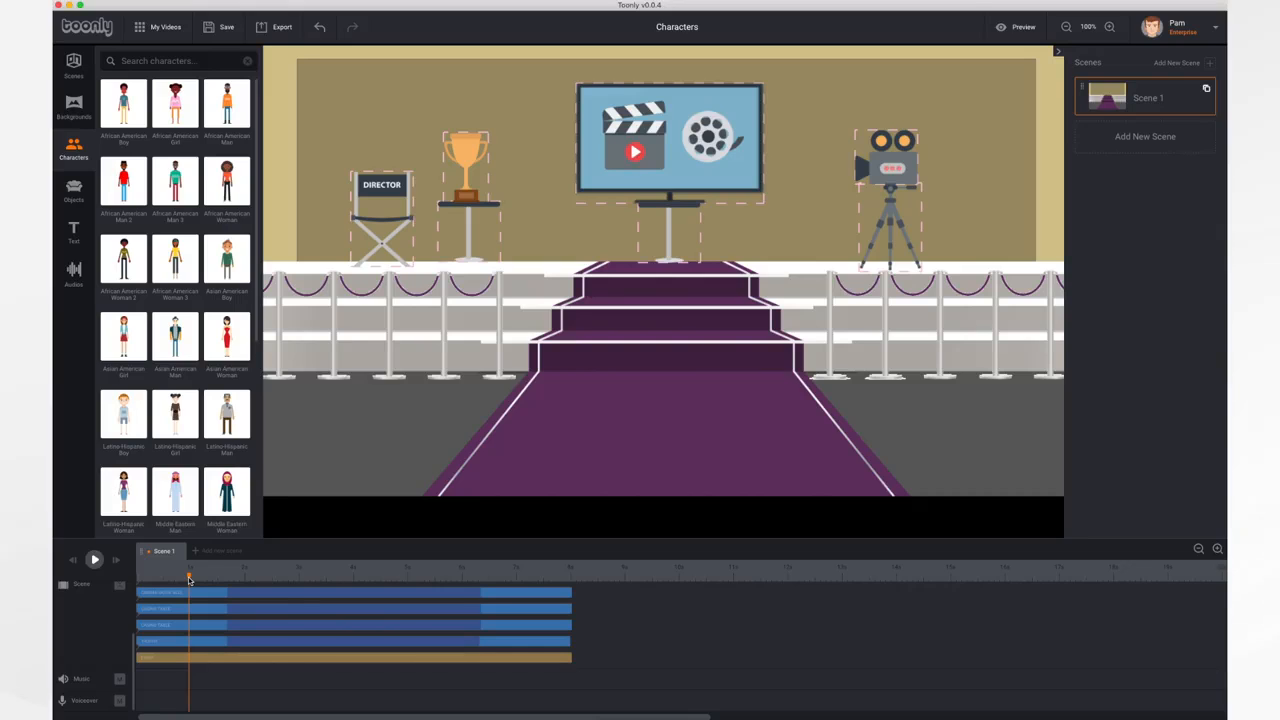
left_click(74, 150)
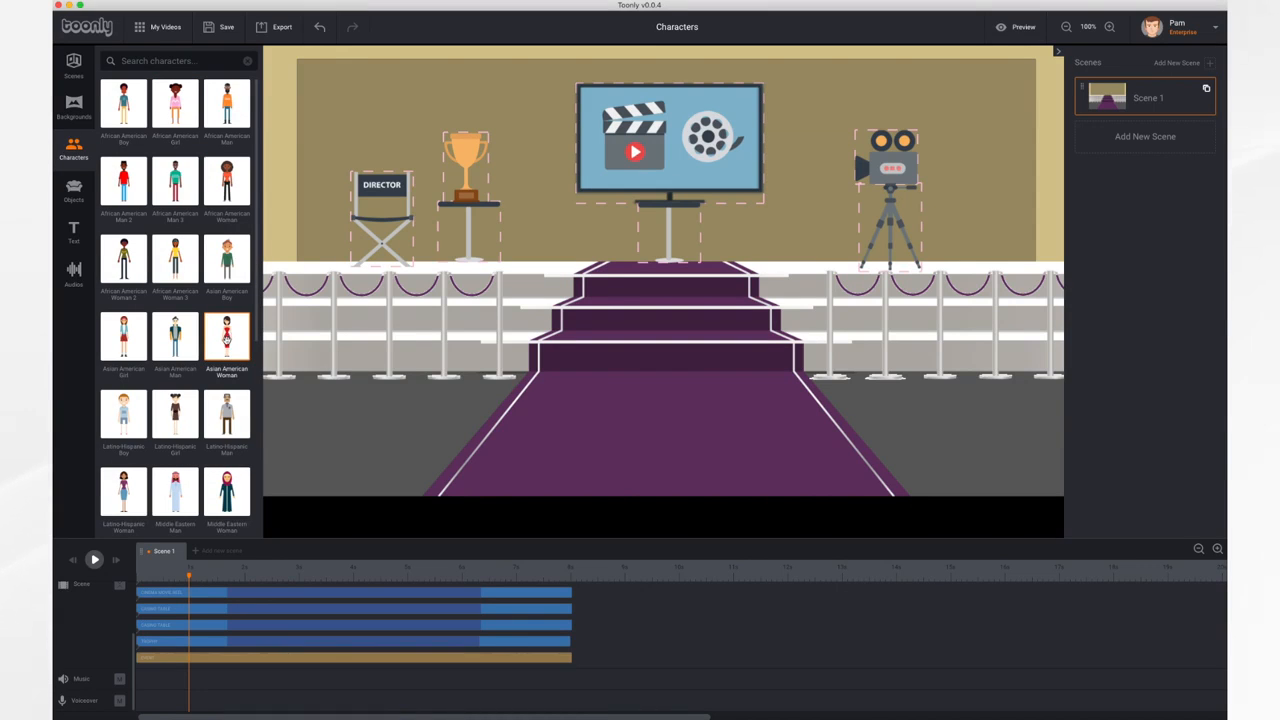
left_click_drag(226, 340, 516, 347)
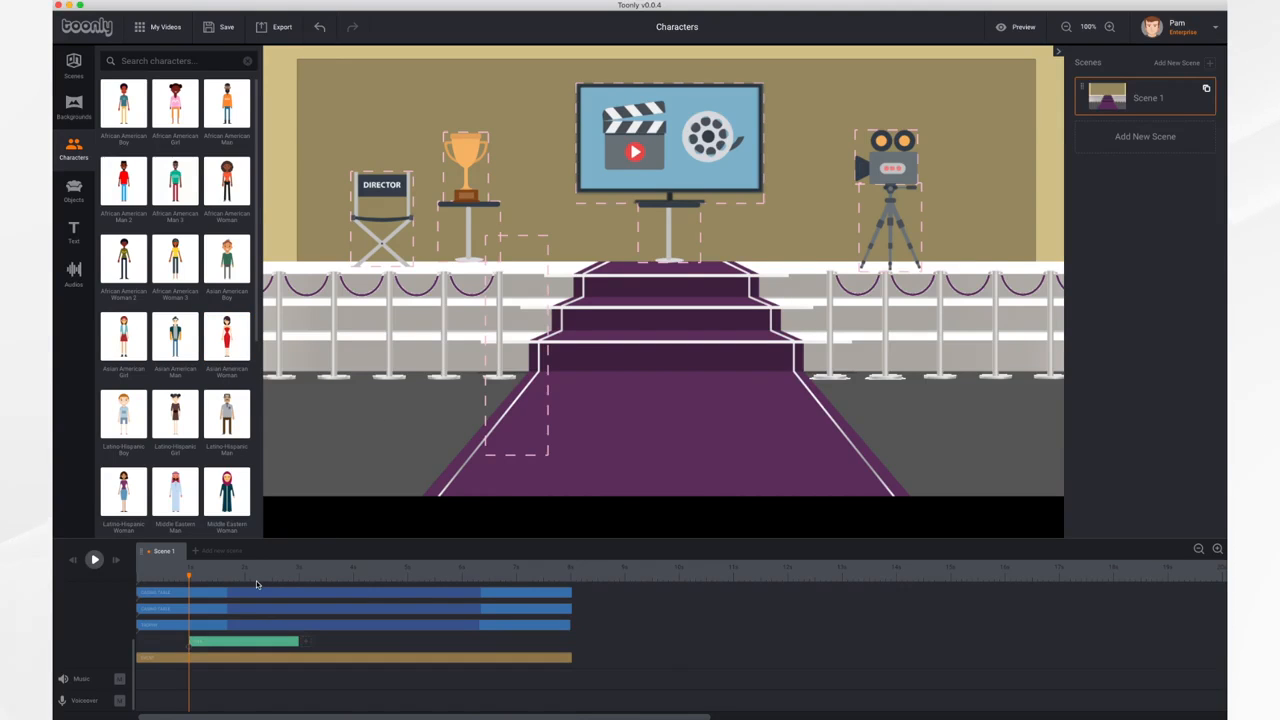
Play the scene from 1 s to preview the woman's entrance and exit, and select her timeline clip
left_click(95, 560)
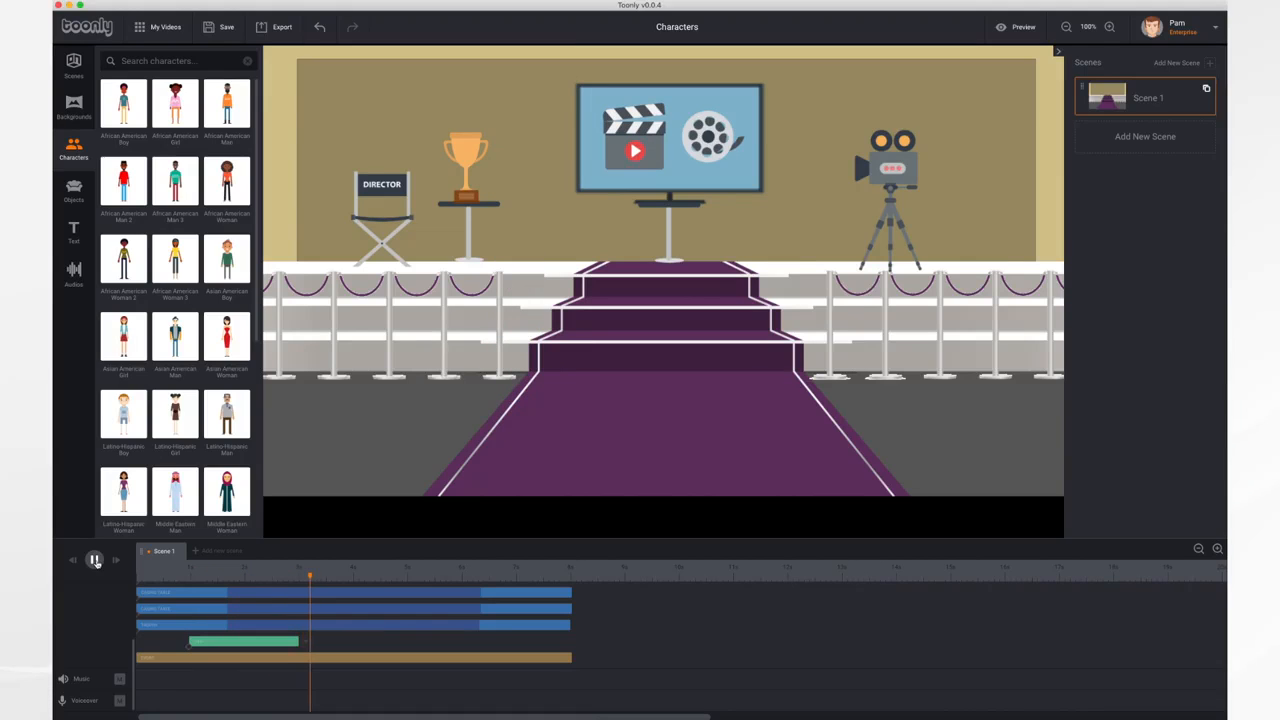
left_click(95, 560)
left_click(285, 642)
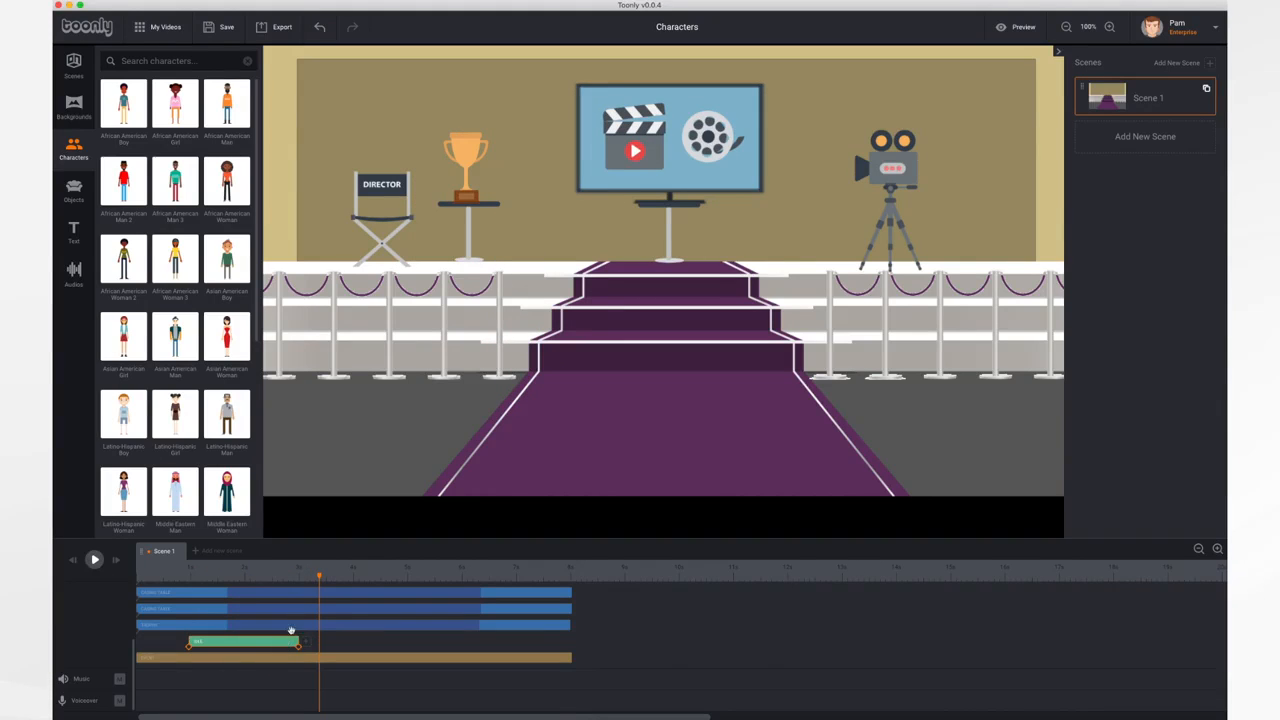
With the playhead at 2 s, enlarge the woman and stand her beside the carpeted stairs' left edge, playing back the result
left_click_drag(317, 577, 245, 577)
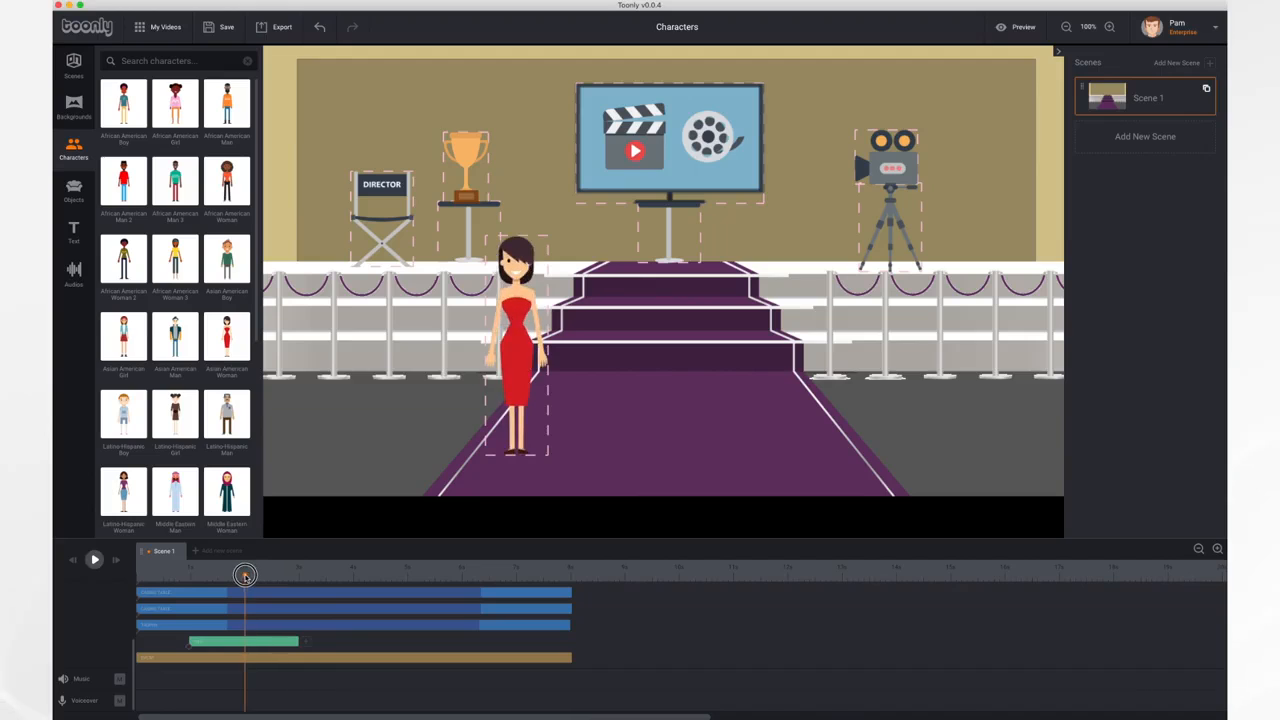
left_click(296, 643)
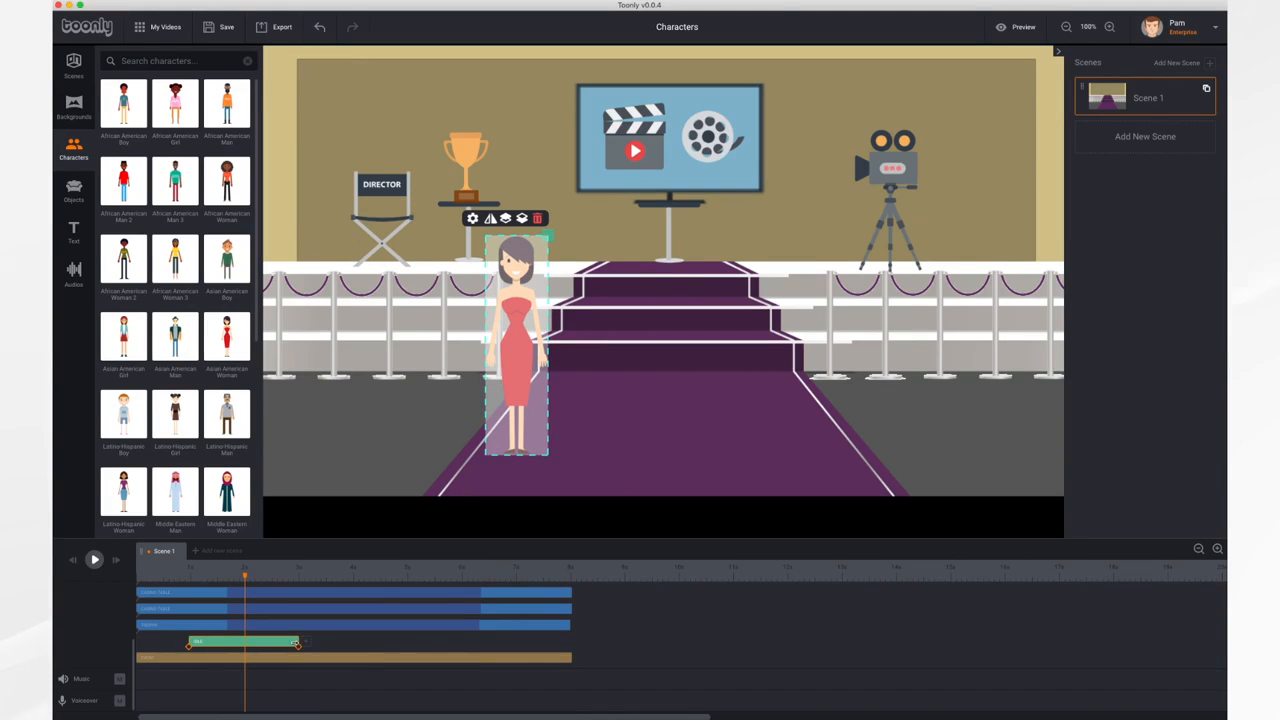
mouse_move(296, 643)
left_mouse_down()
mouse_move(466, 649)
mouse_move(243, 640)
mouse_move(363, 648)
mouse_move(297, 647)
left_mouse_up()
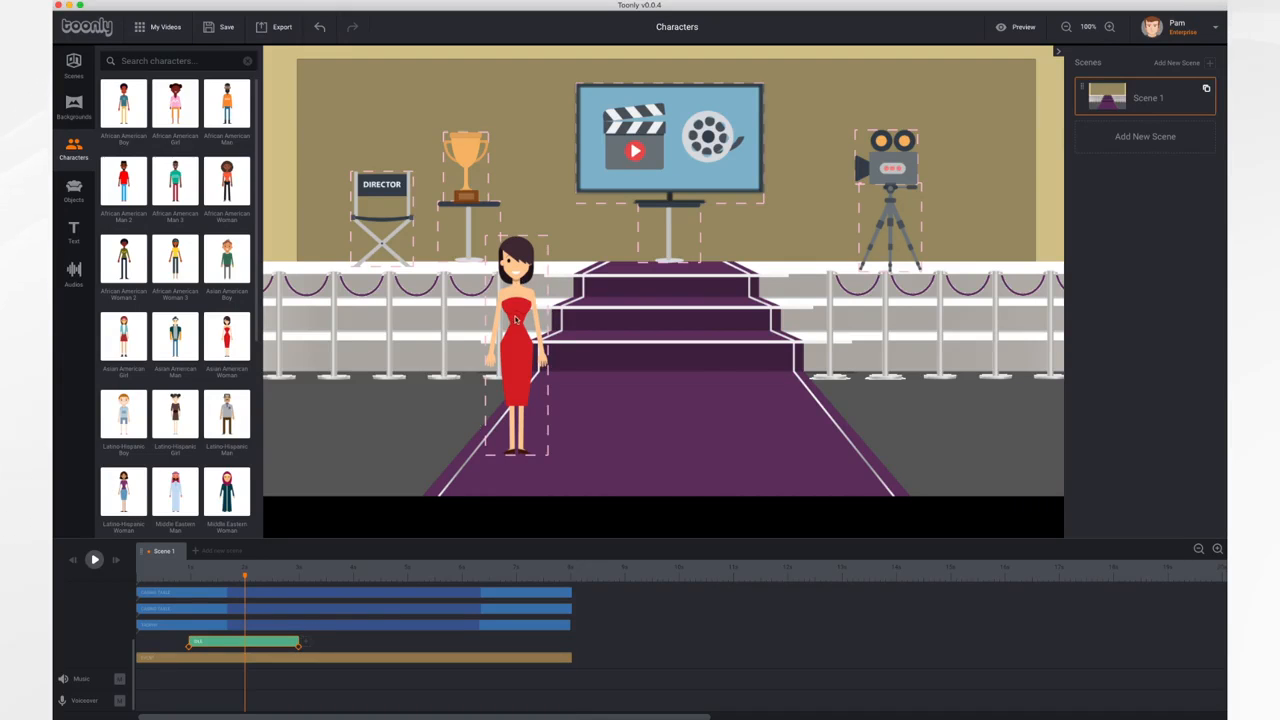
left_click(516, 322)
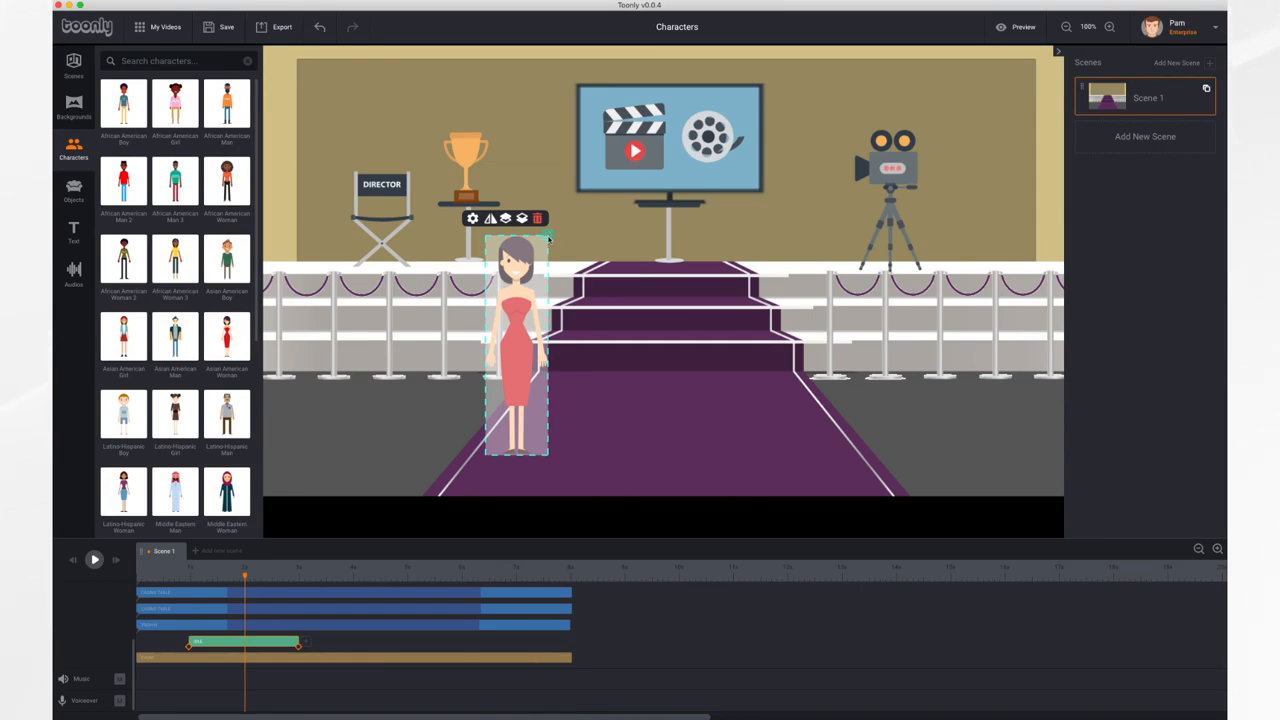
left_click_drag(548, 238, 594, 192)
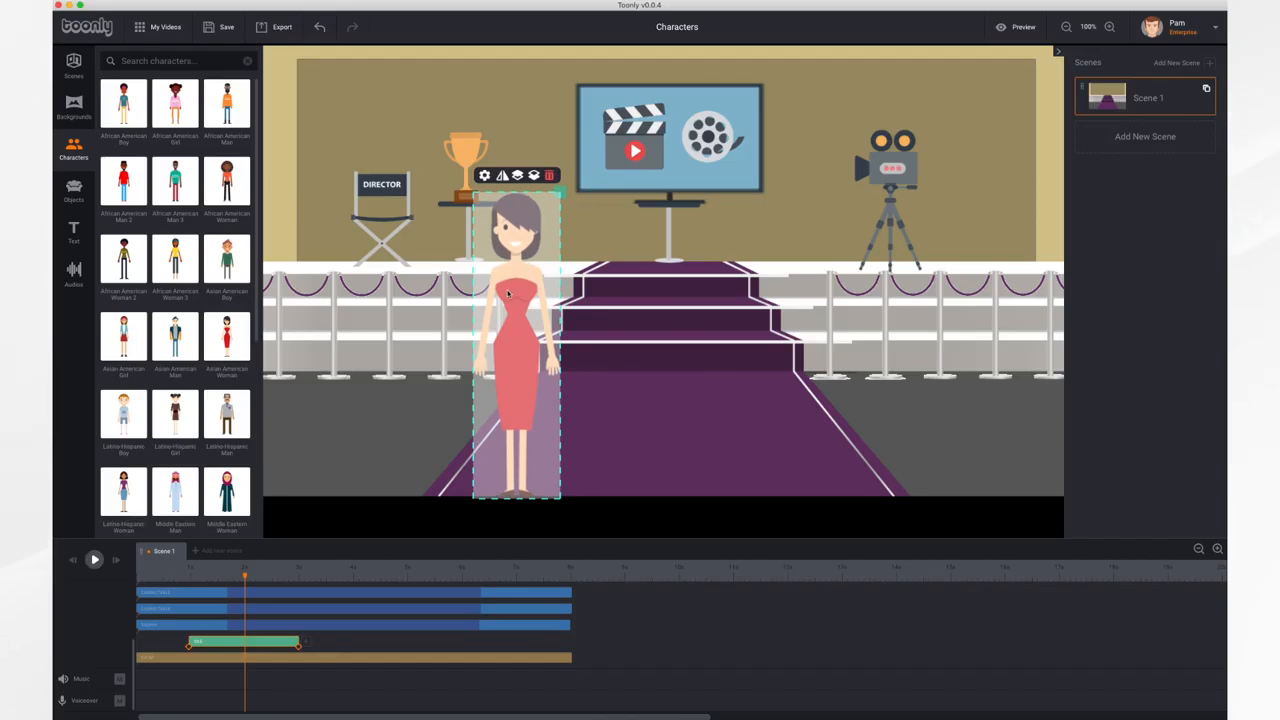
left_click_drag(510, 293, 505, 269)
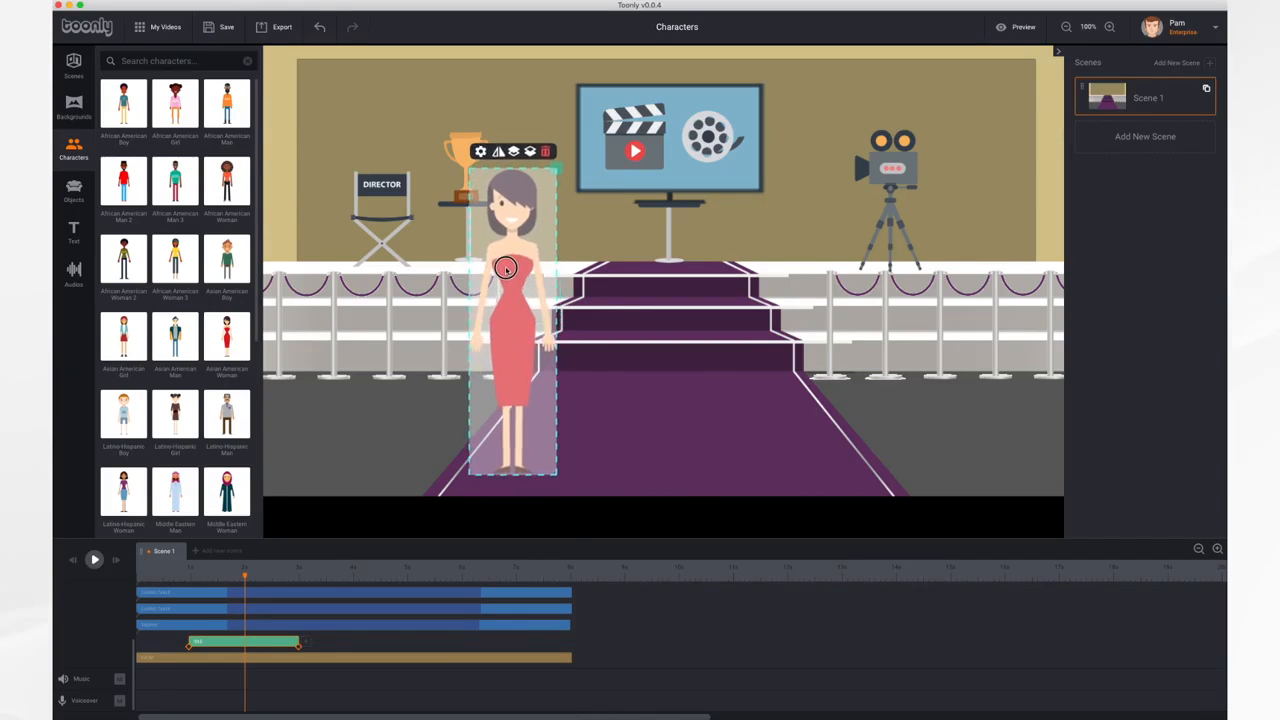
left_click_drag(558, 170, 554, 177)
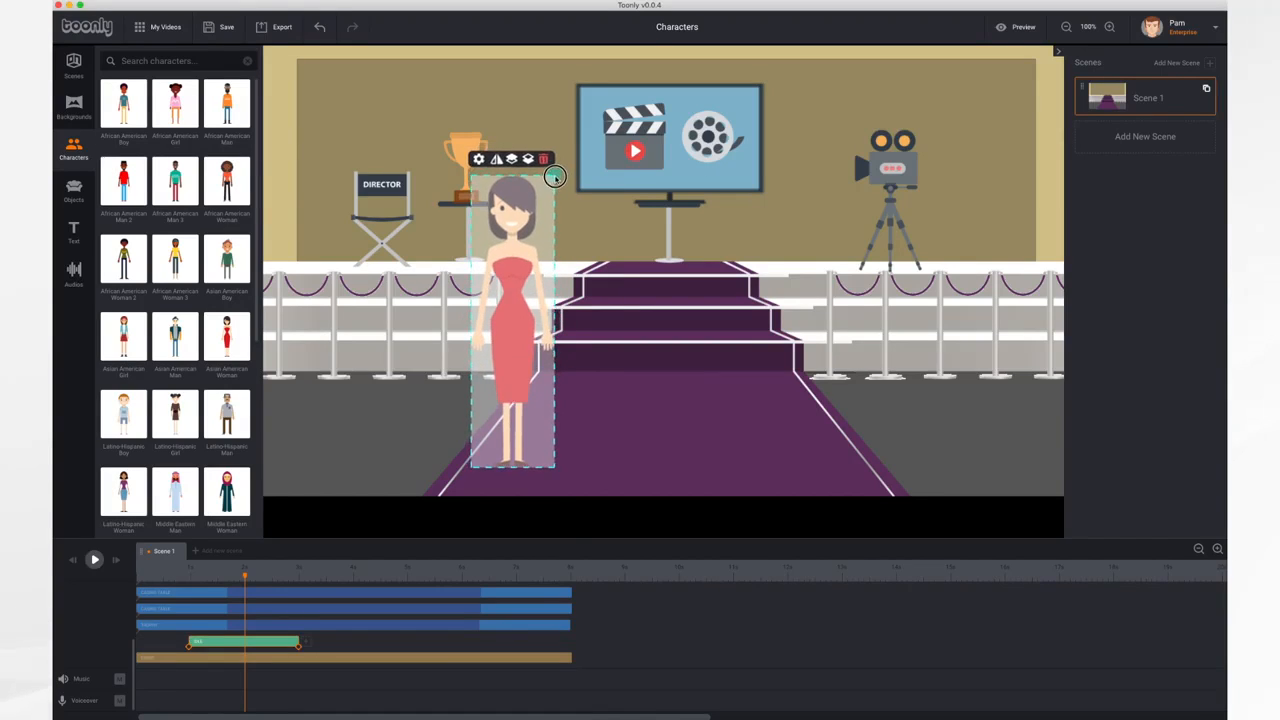
mouse_move(515, 268)
left_mouse_down()
mouse_move(550, 267)
mouse_move(518, 266)
mouse_move(537, 258)
left_mouse_up()
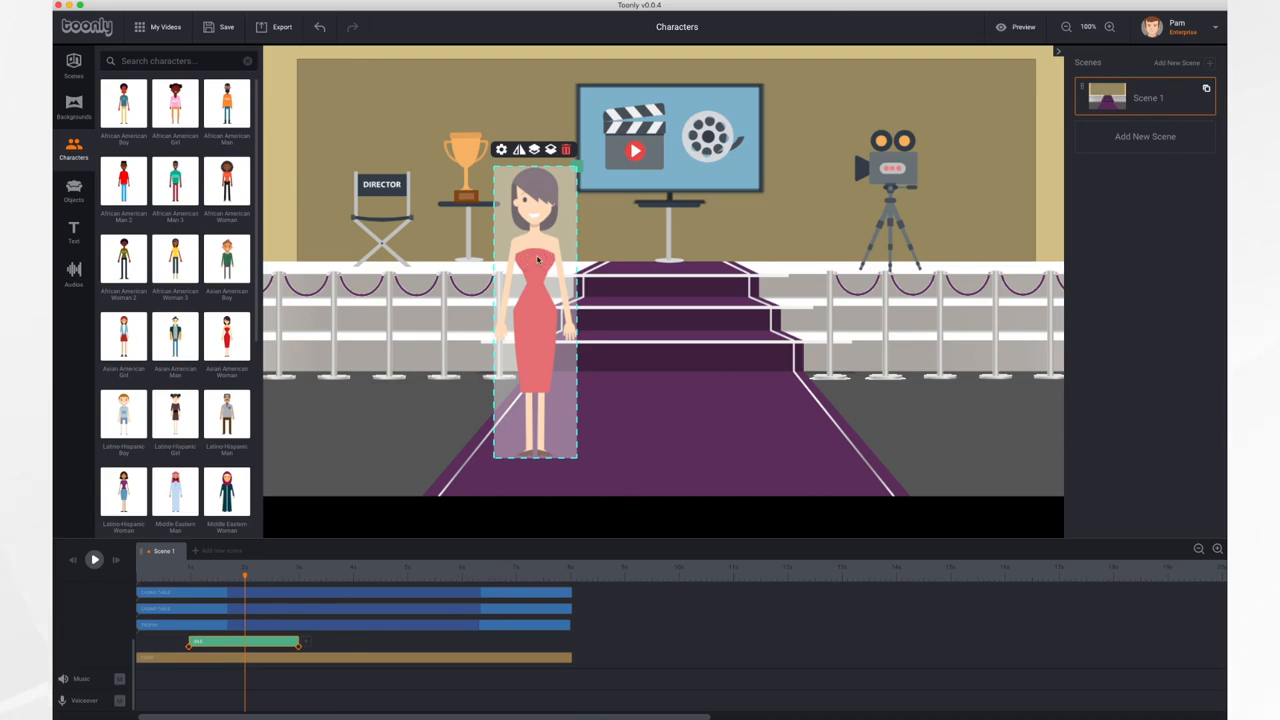
left_click(94, 560)
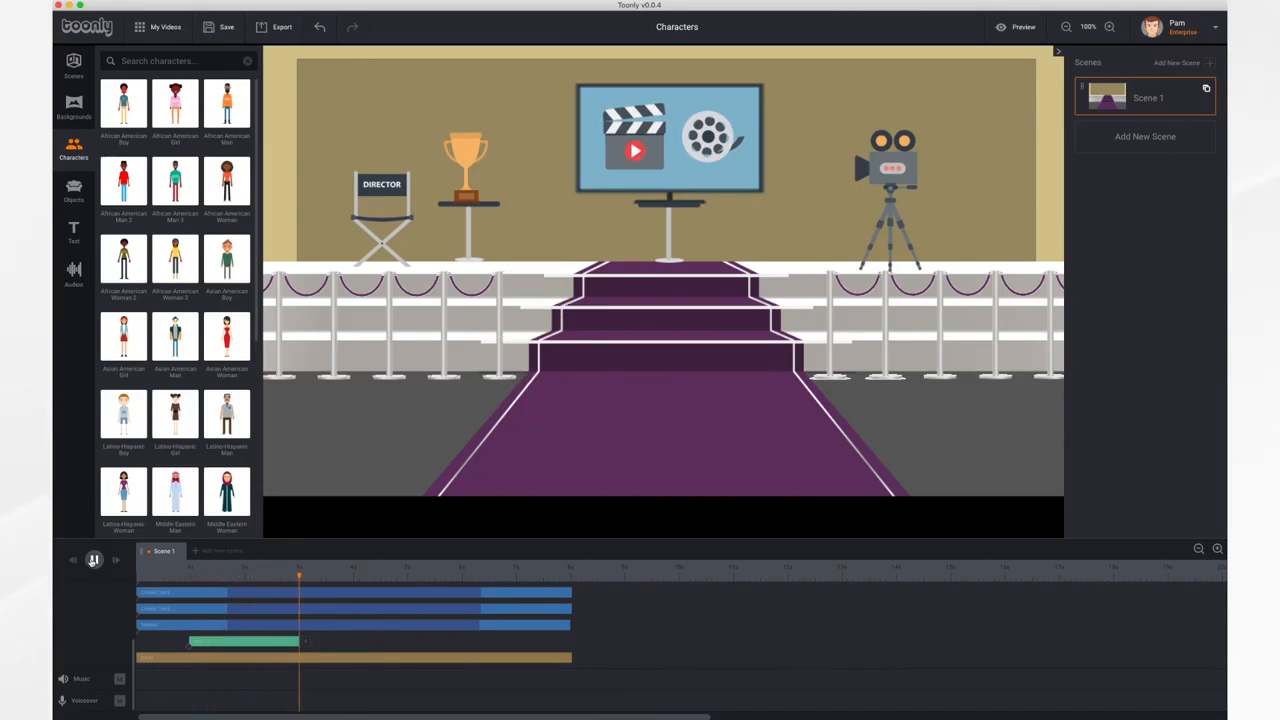
left_click(94, 560)
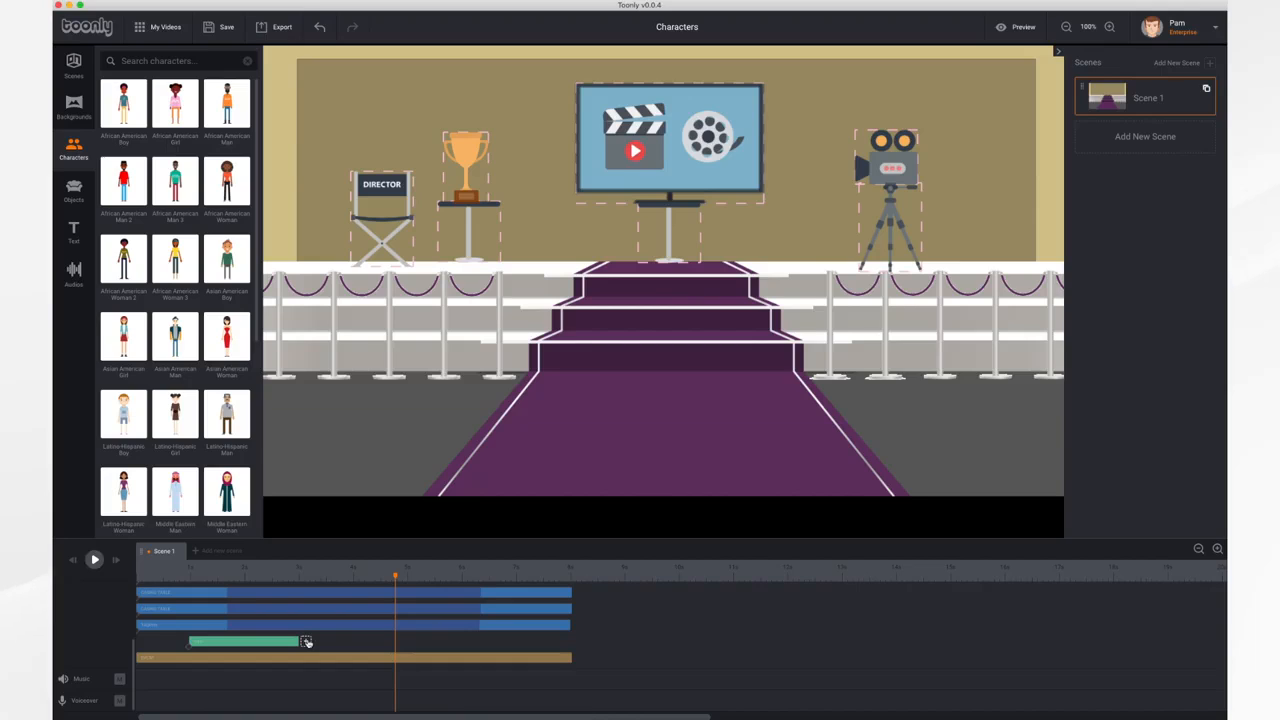
Look through the animation types and In Effect options, and add a Clapping animation after the woman's first clip
left_click(306, 642)
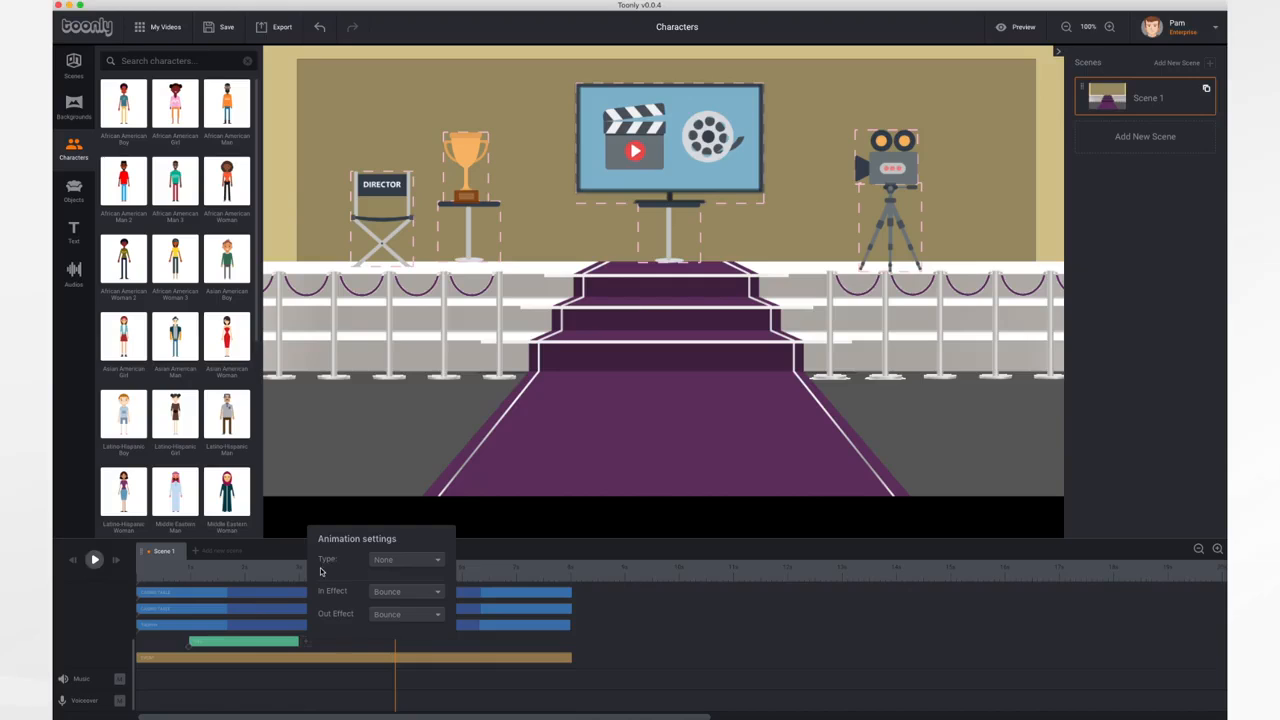
left_click(408, 567)
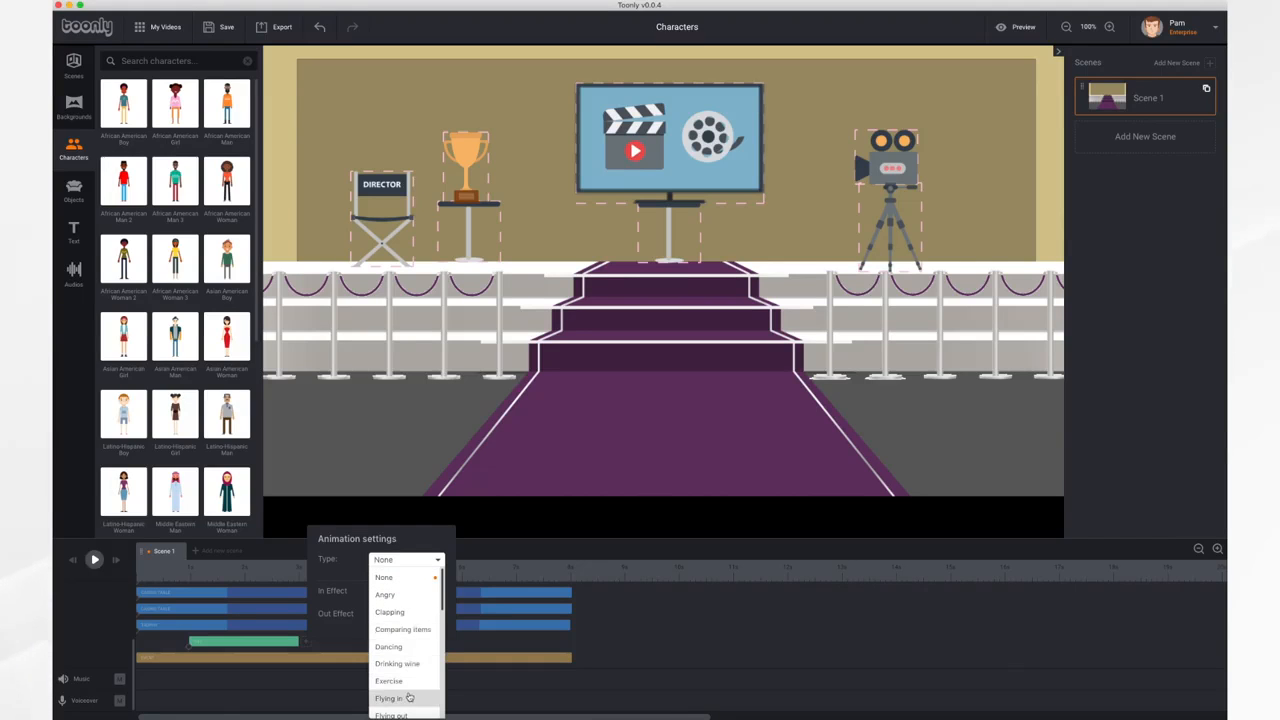
scroll(409, 697, "down", 8)
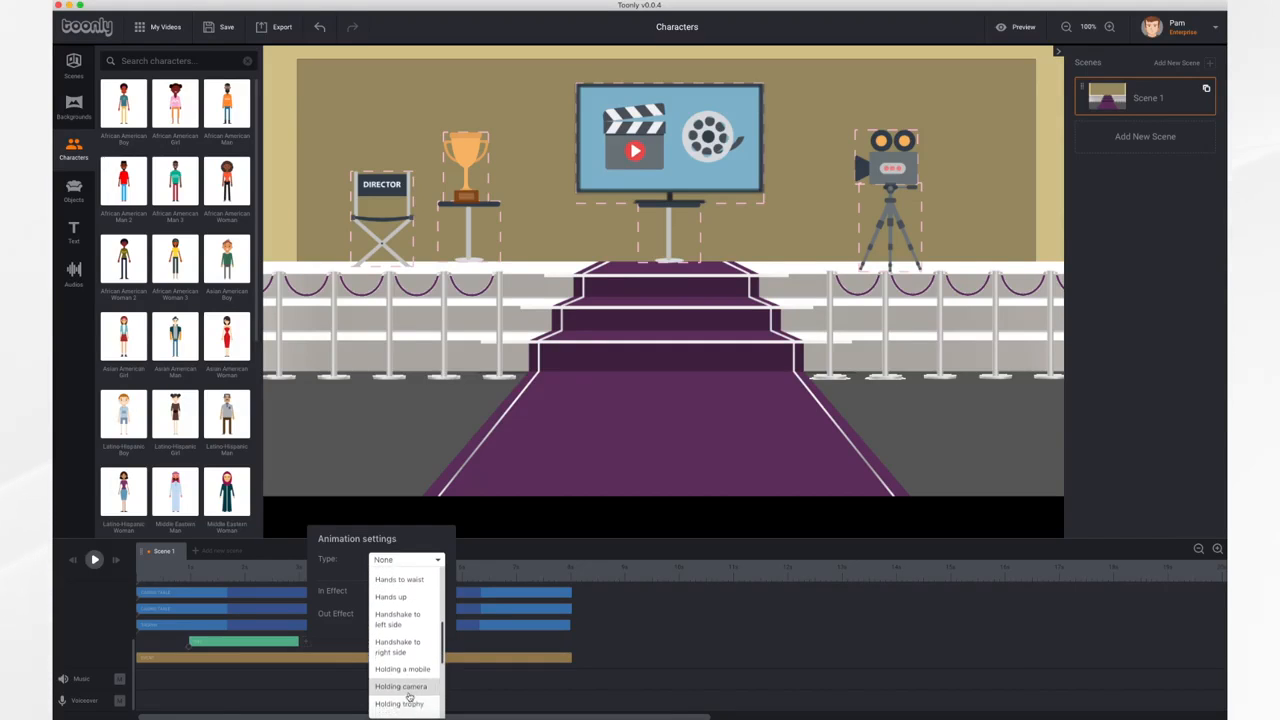
scroll(409, 697, "down", 3)
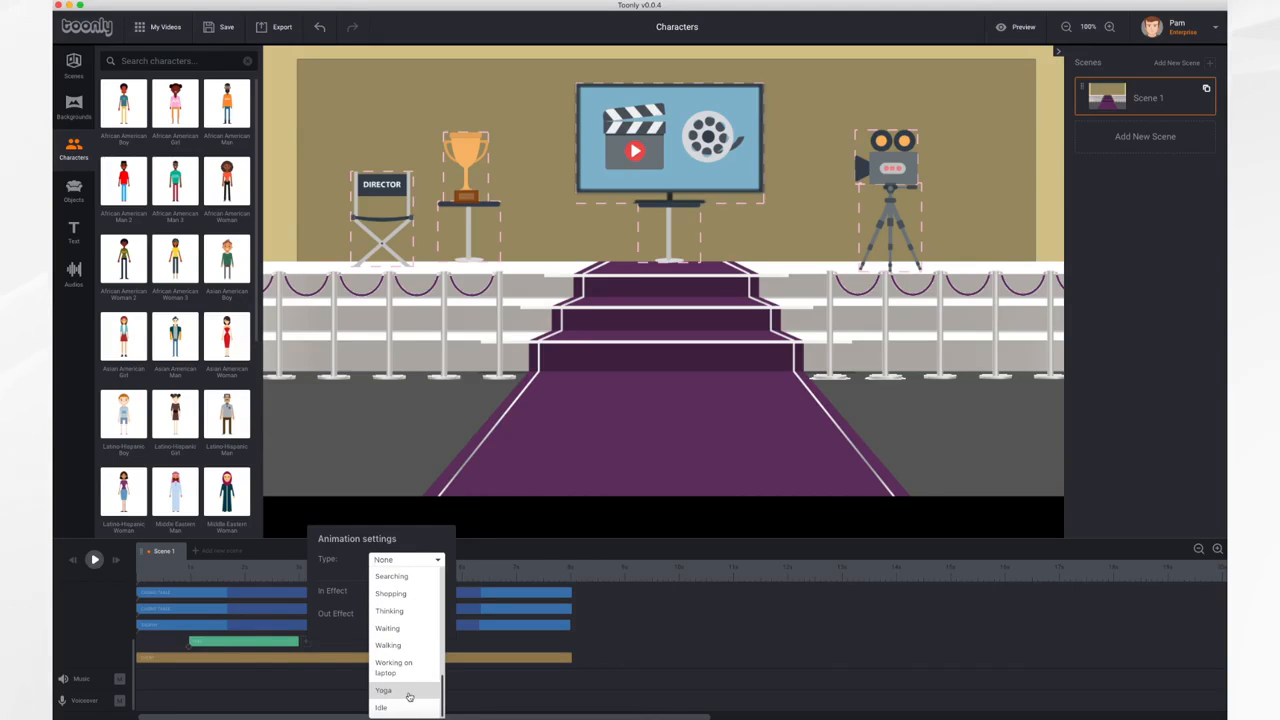
scroll(410, 630, "up", 11)
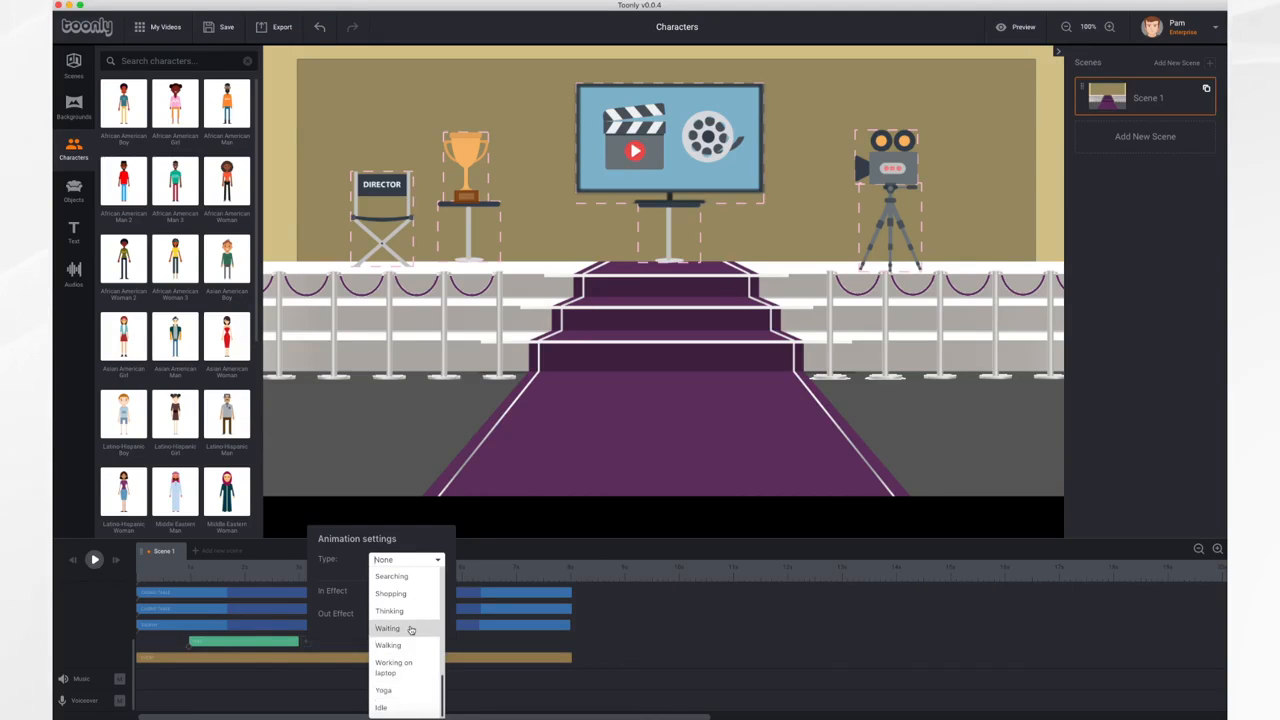
left_click(352, 573)
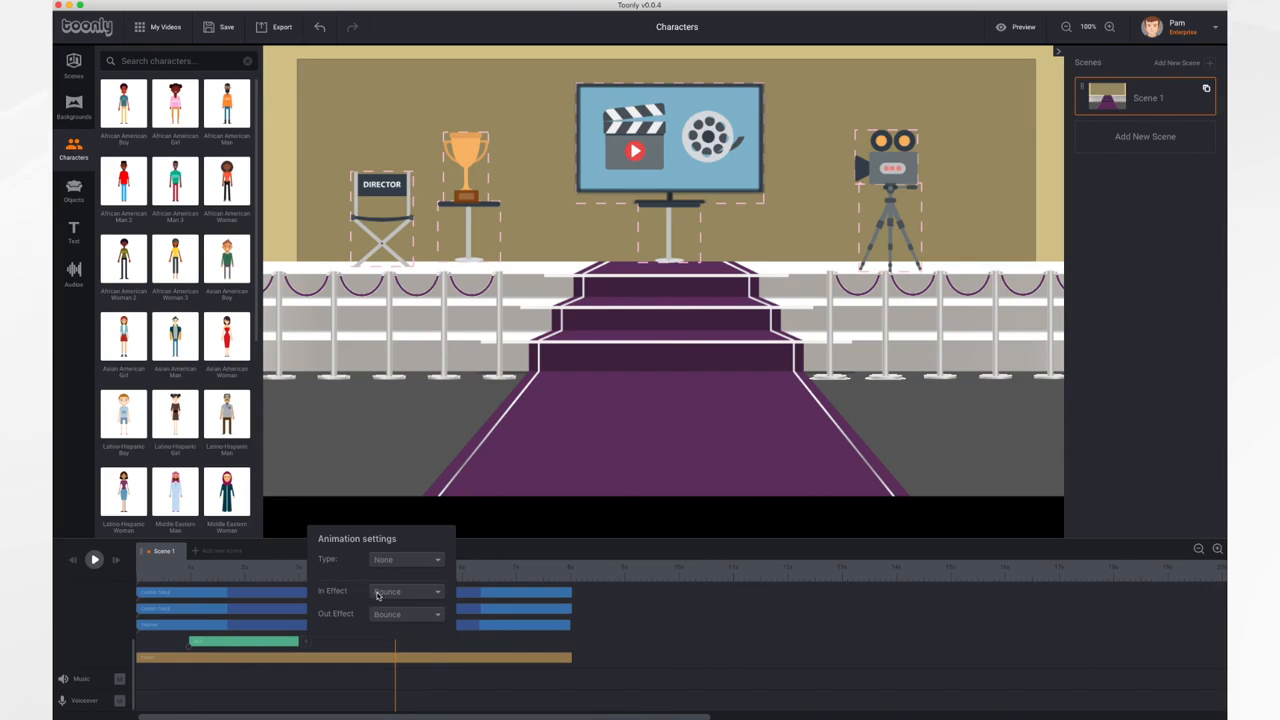
left_click(435, 596)
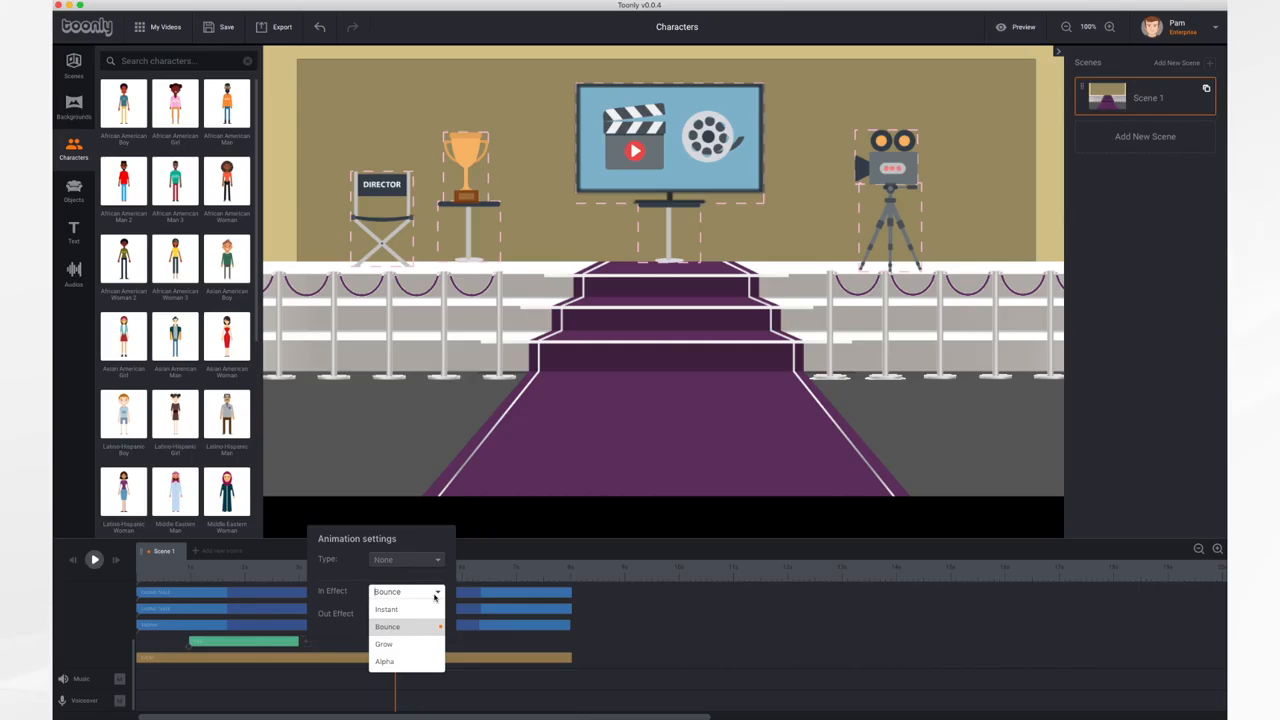
left_click(353, 583)
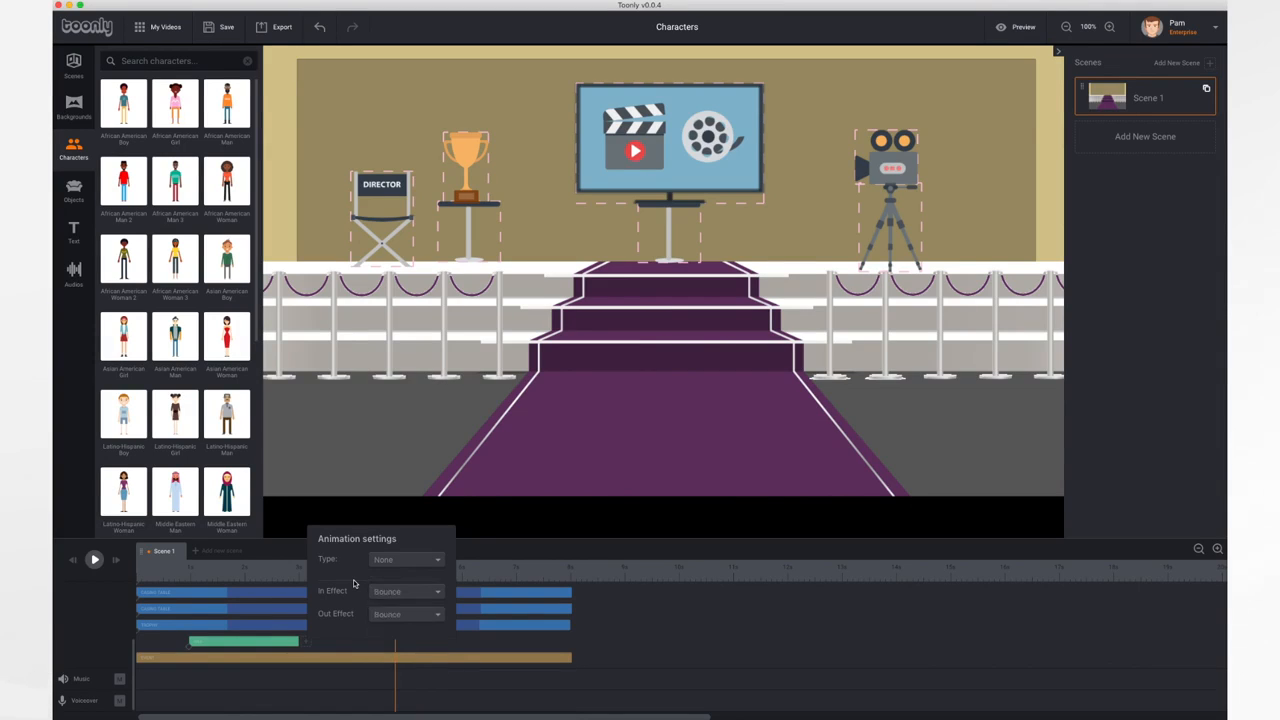
left_click(420, 568)
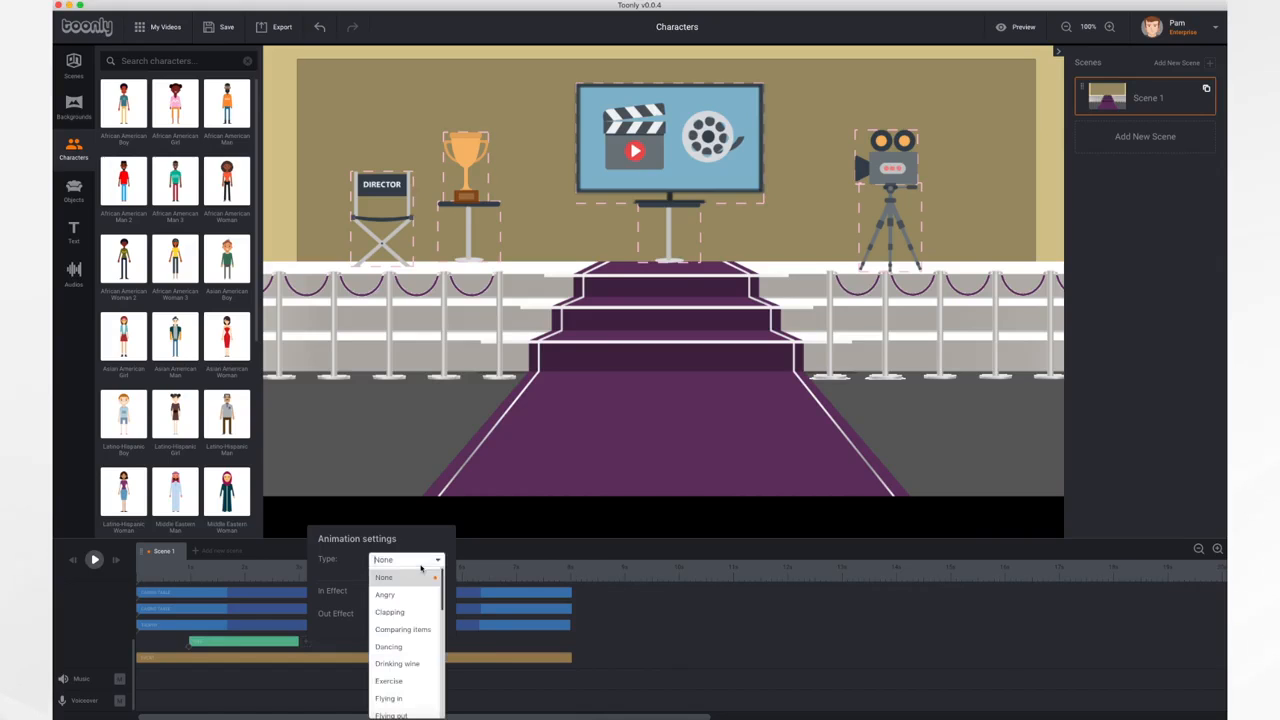
left_click(402, 612)
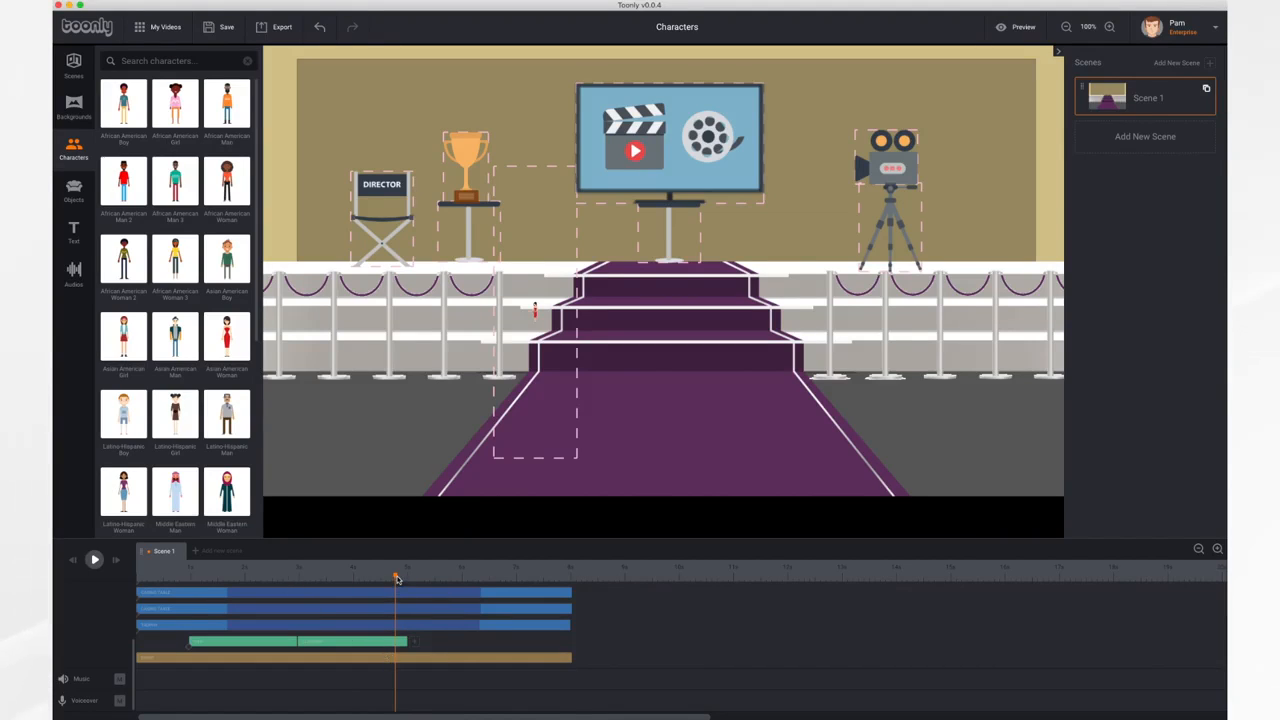
Play the scene from 1 s to preview the woman's Clapping animation
left_click_drag(397, 578, 188, 594)
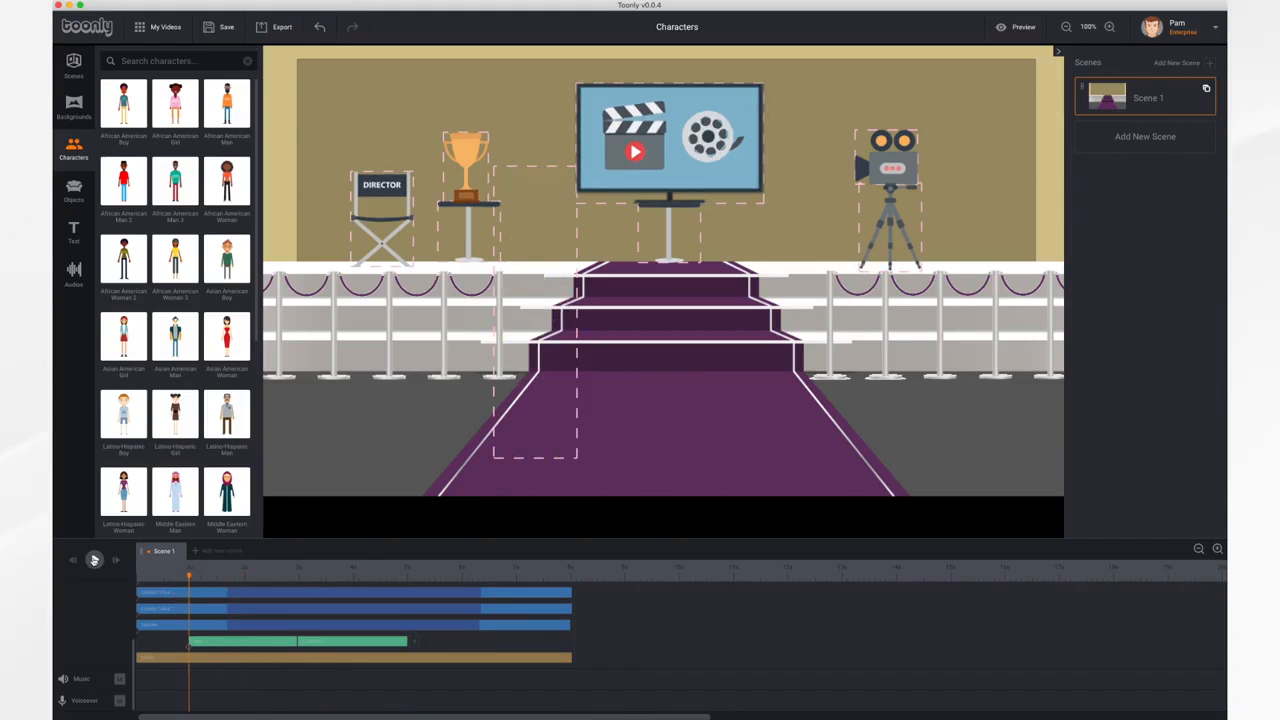
left_click(94, 560)
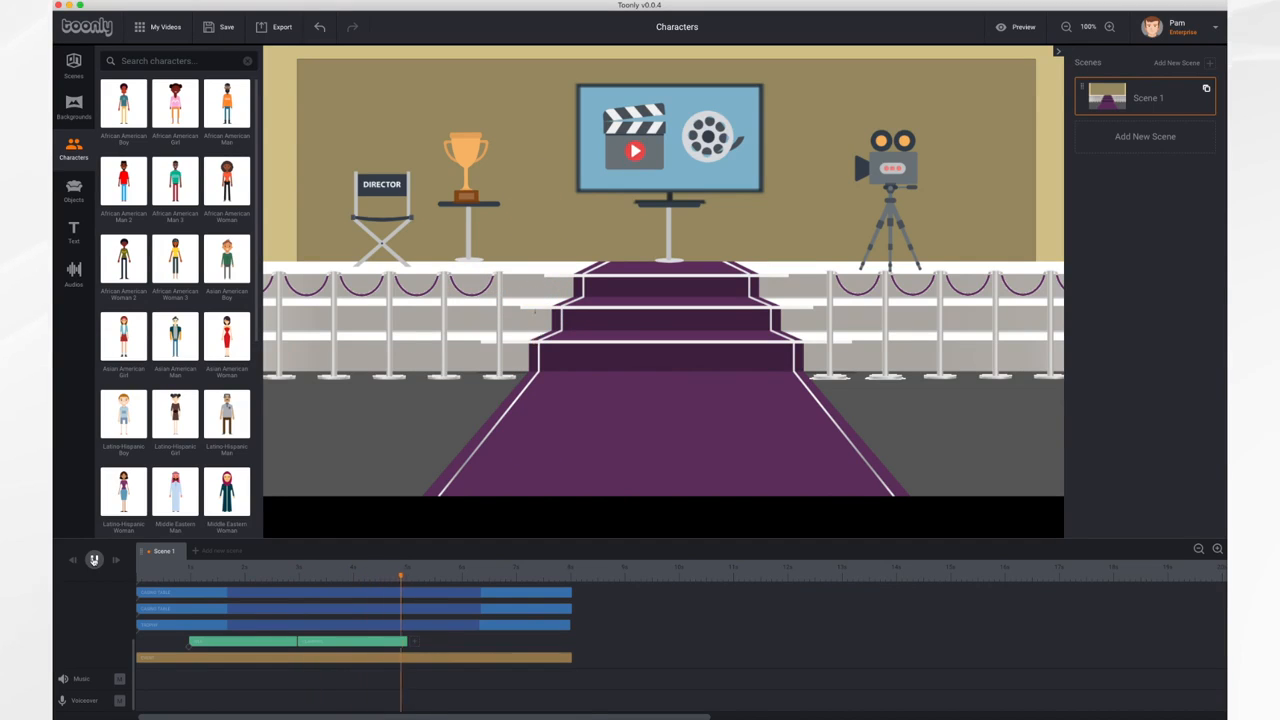
left_click(94, 560)
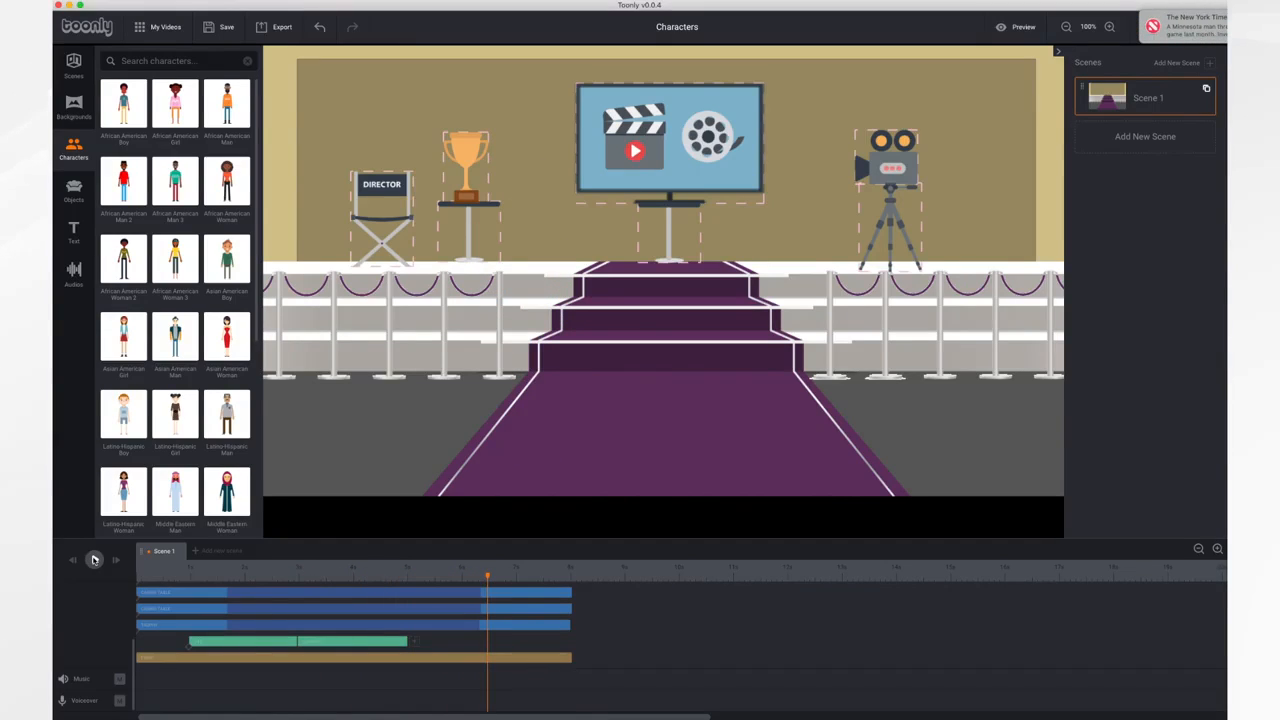
Add a Dancing animation after the woman's Clapping clip
left_click(414, 642)
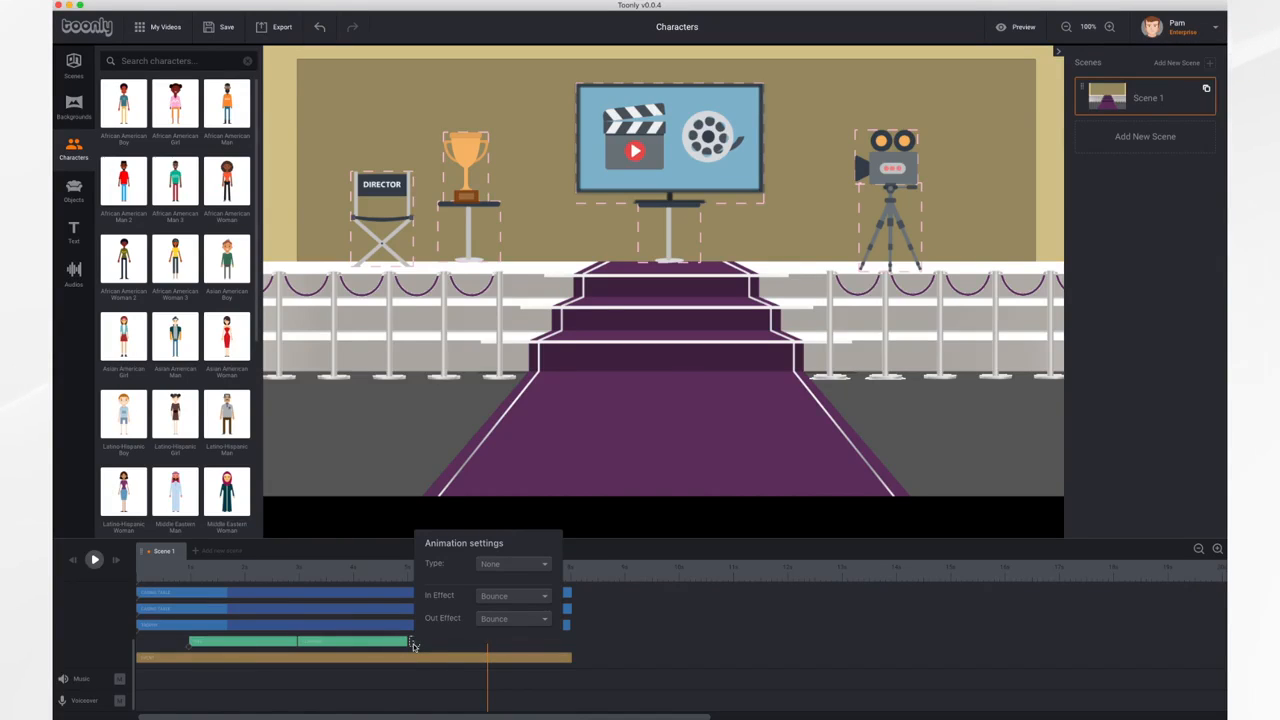
left_click(526, 566)
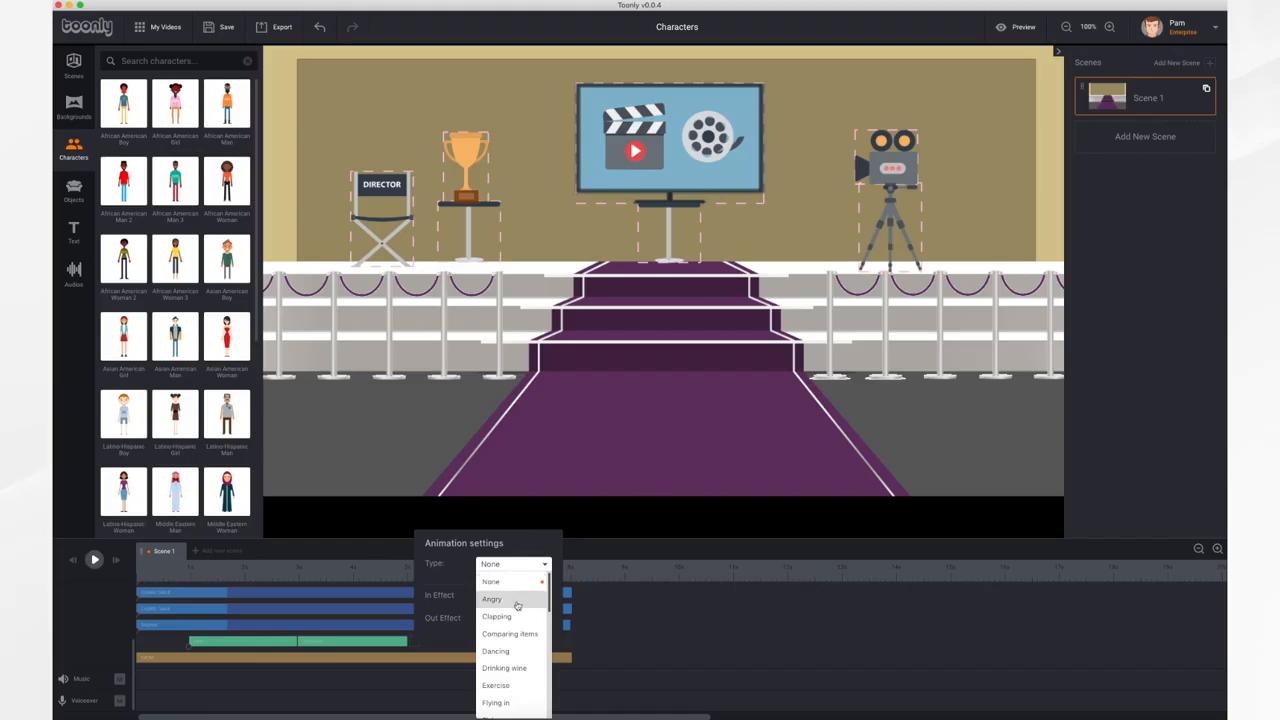
scroll(514, 645, "down", 1)
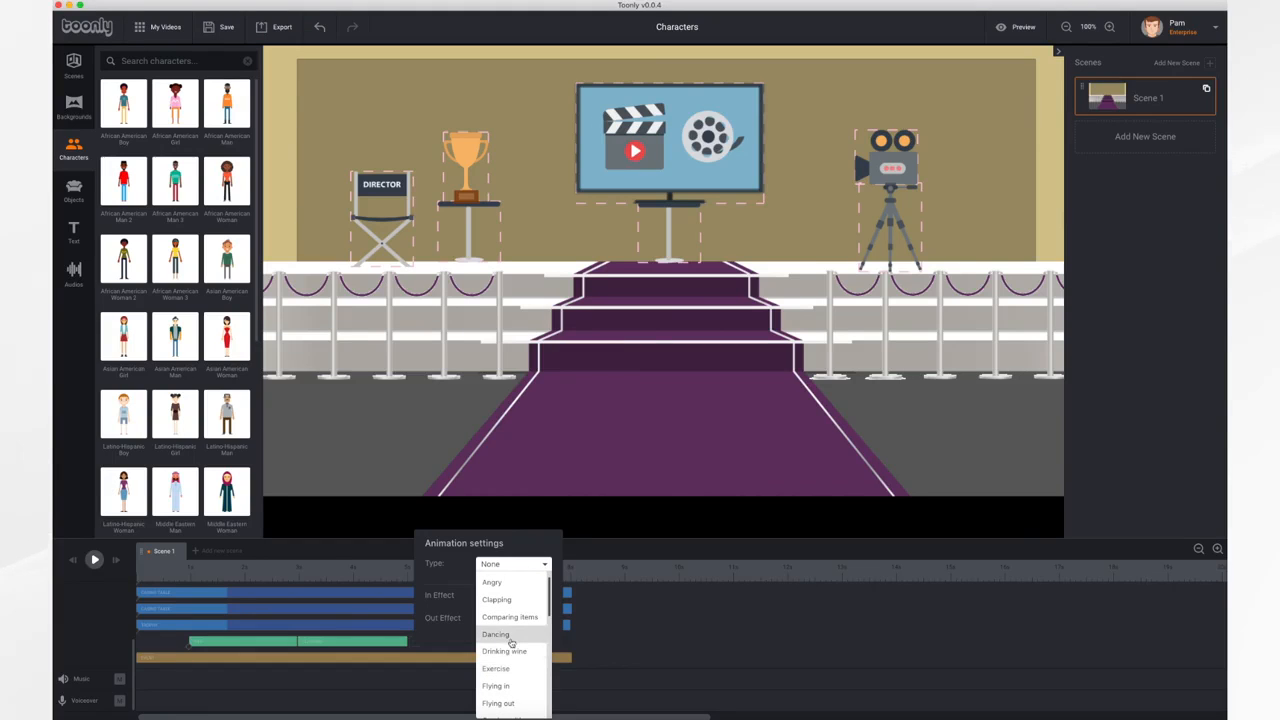
left_click(510, 636)
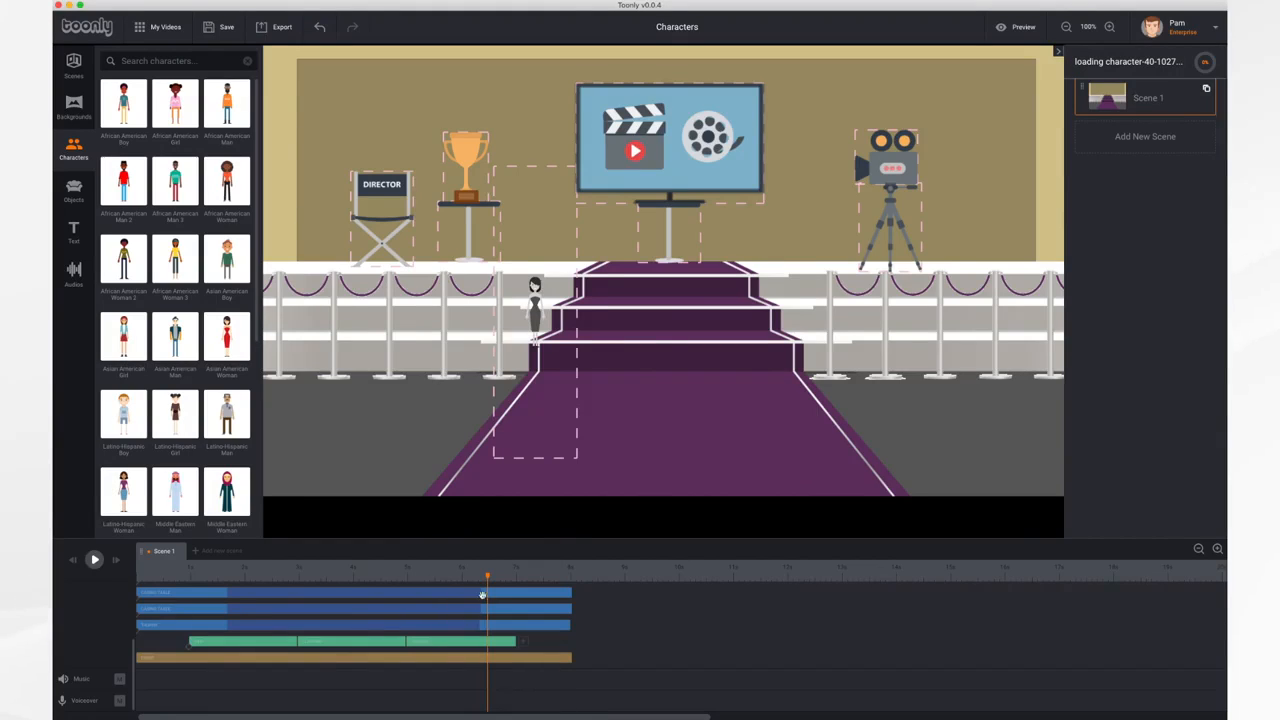
Play the scene from its beginning to preview the woman's Clapping and Dancing animations in sequence
left_click(74, 563)
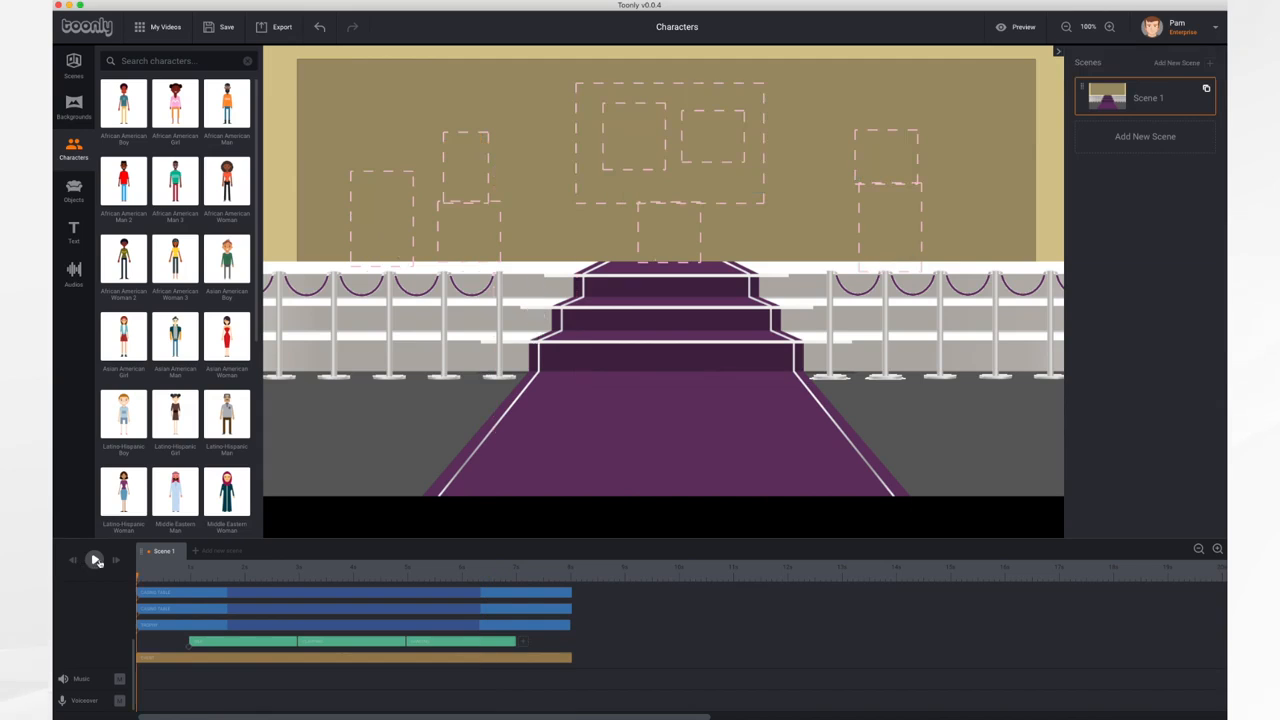
left_click(94, 560)
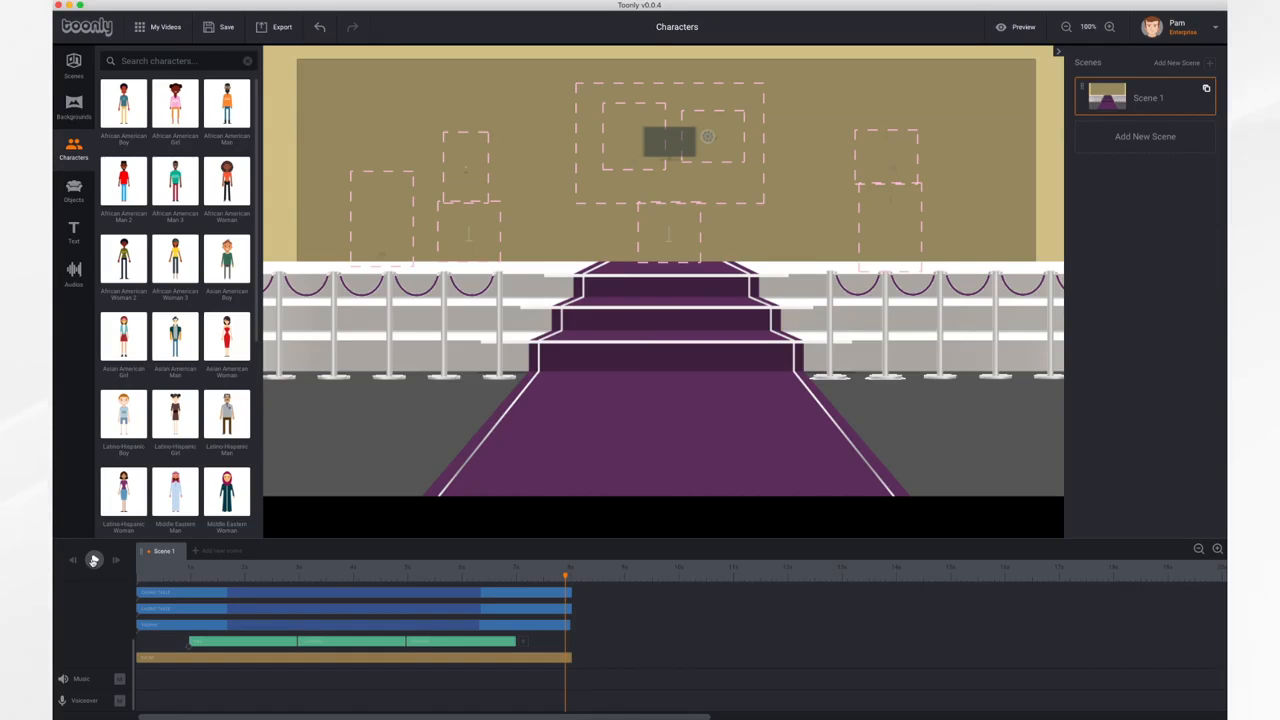
Add a Holding trophy animation after the woman's Dancing clip, and play the scene from its beginning to preview it
left_click(521, 642)
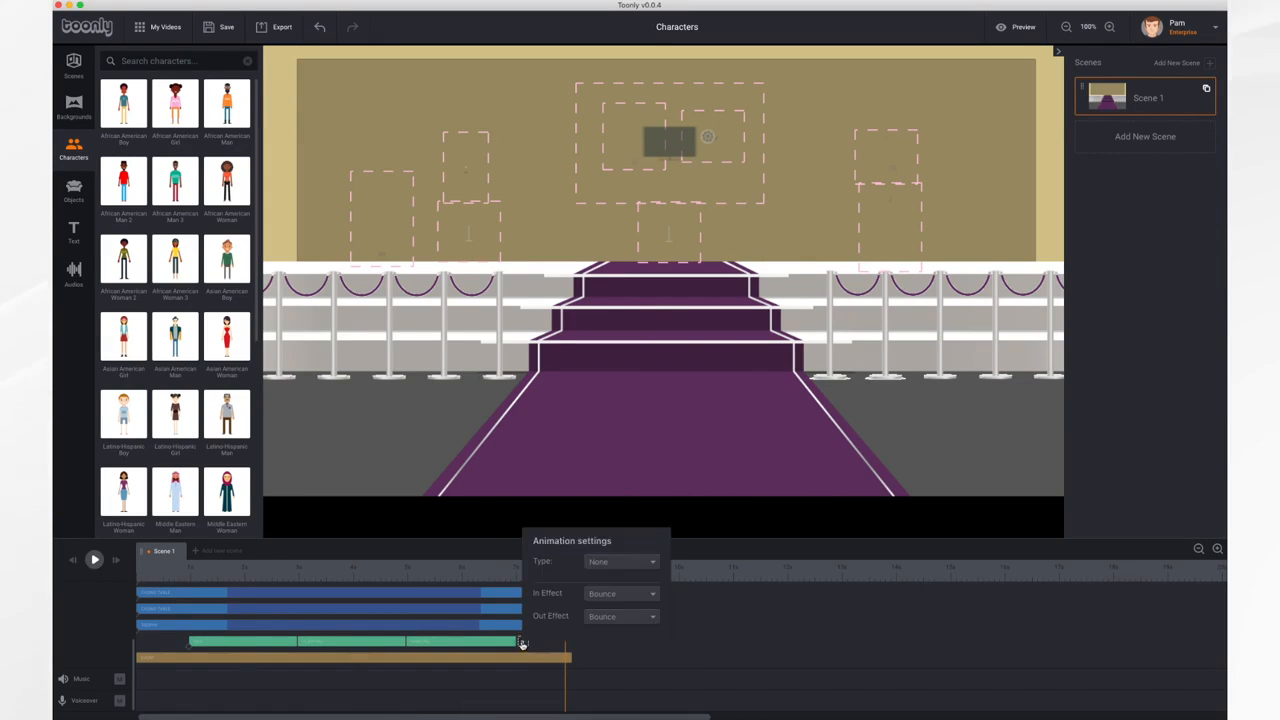
left_click(635, 563)
scroll(622, 634, "down", 5)
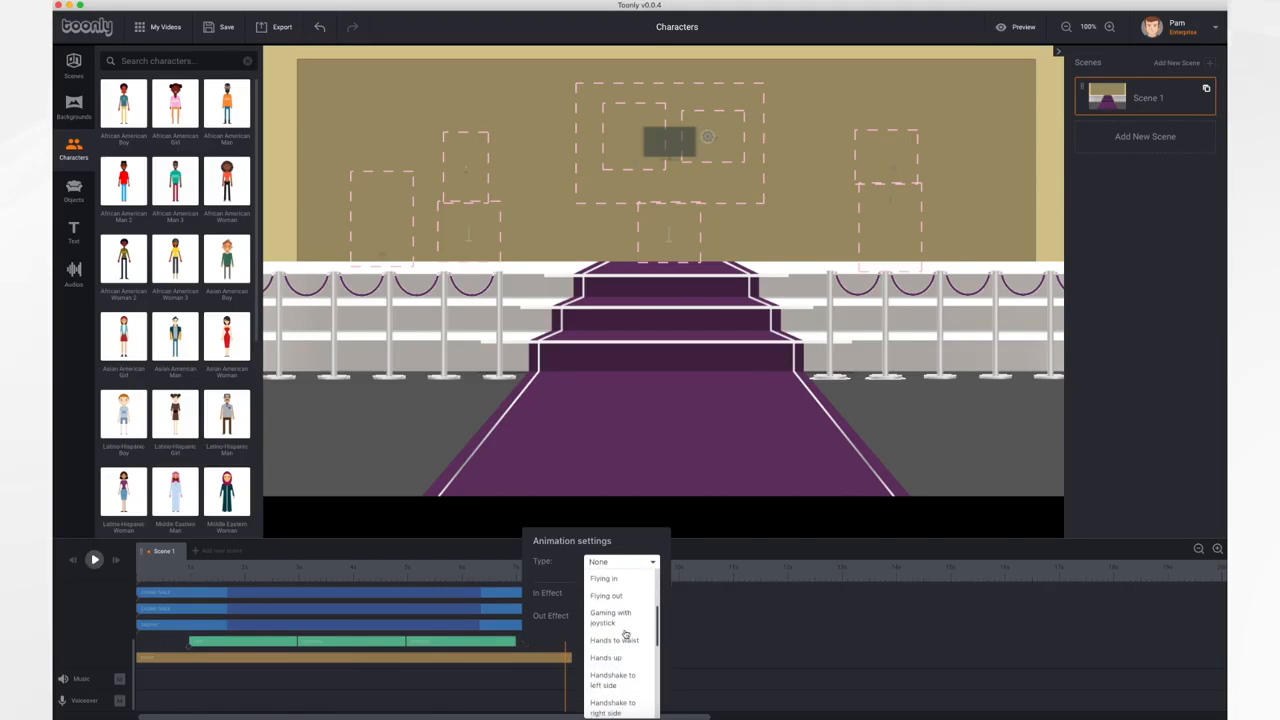
scroll(625, 634, "down", 3)
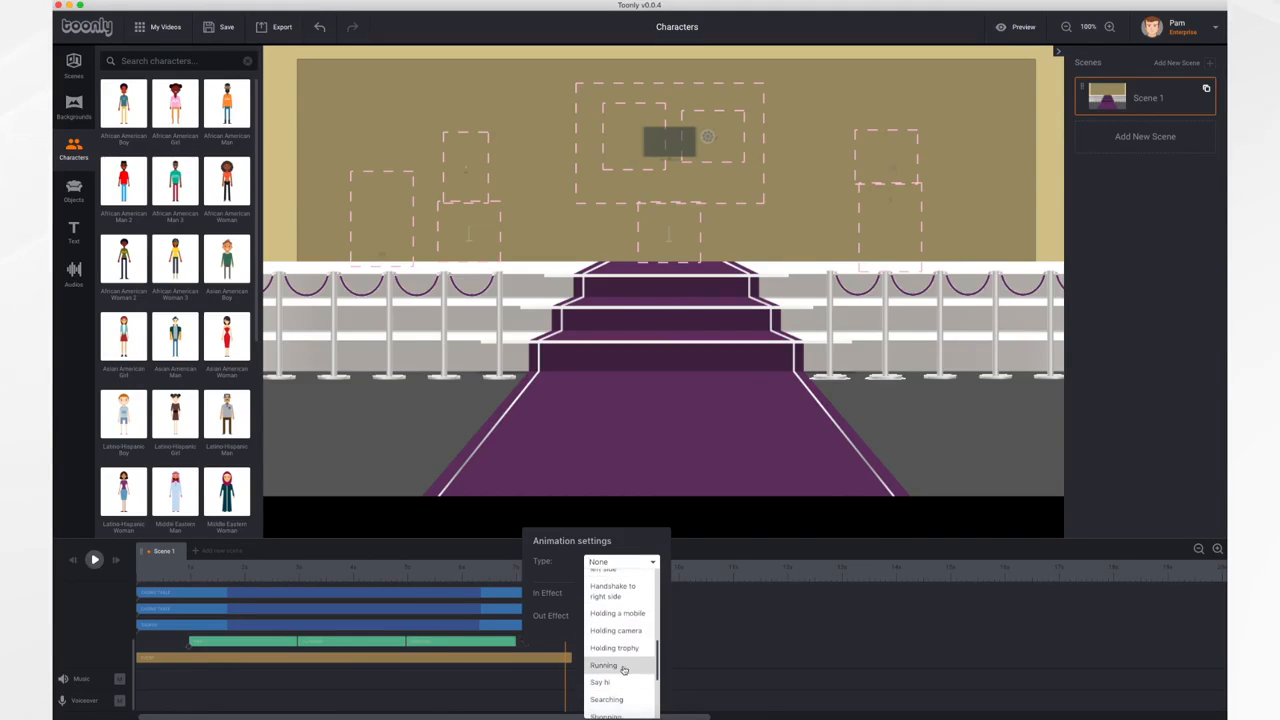
left_click(632, 650)
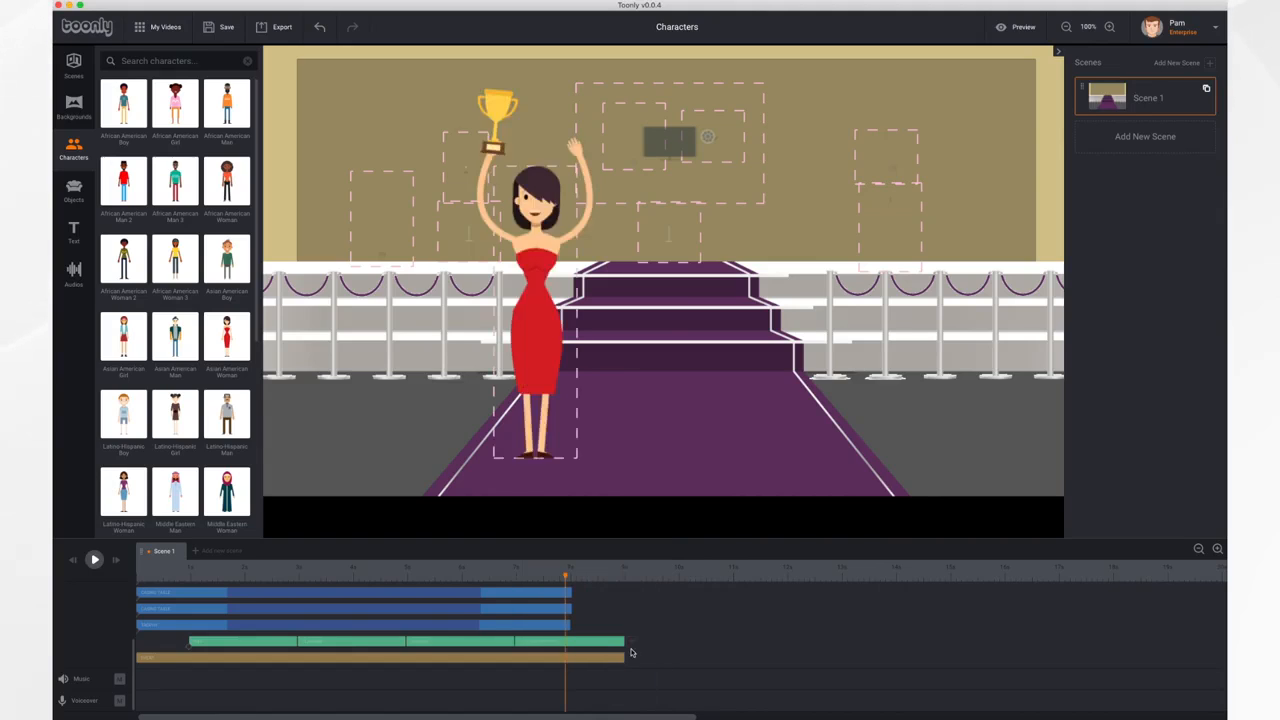
left_click(71, 563)
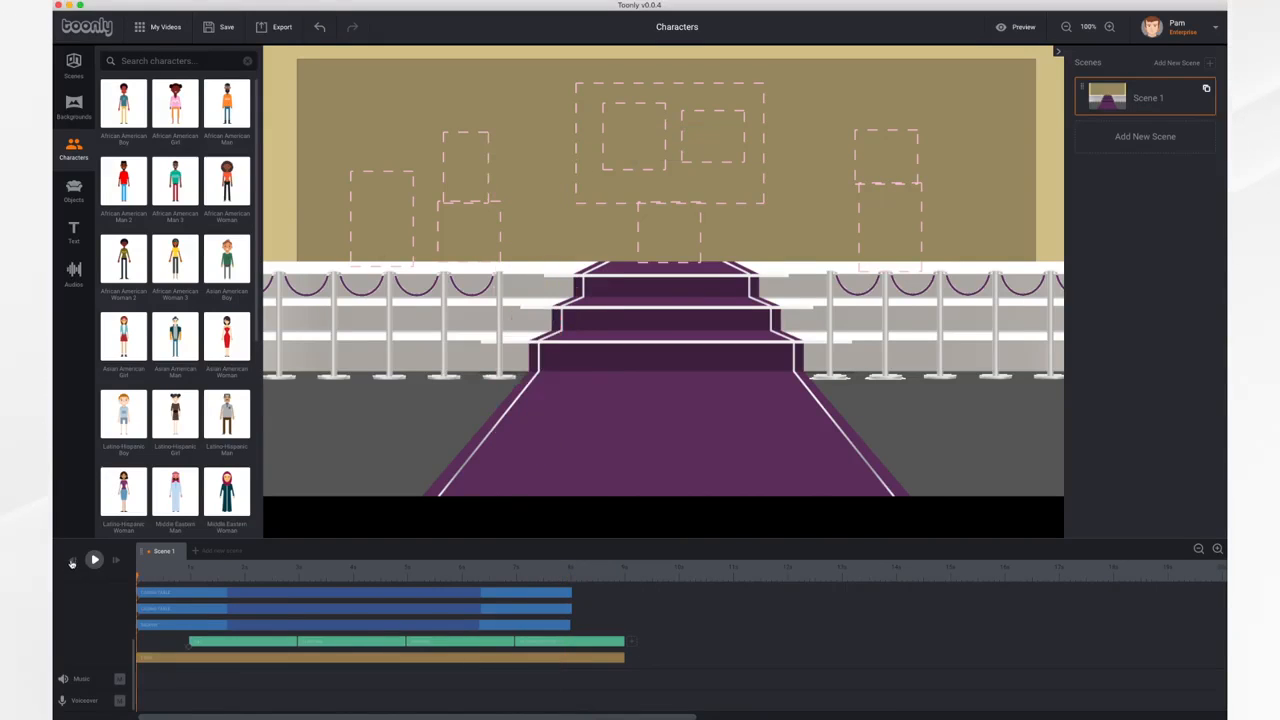
left_click(94, 560)
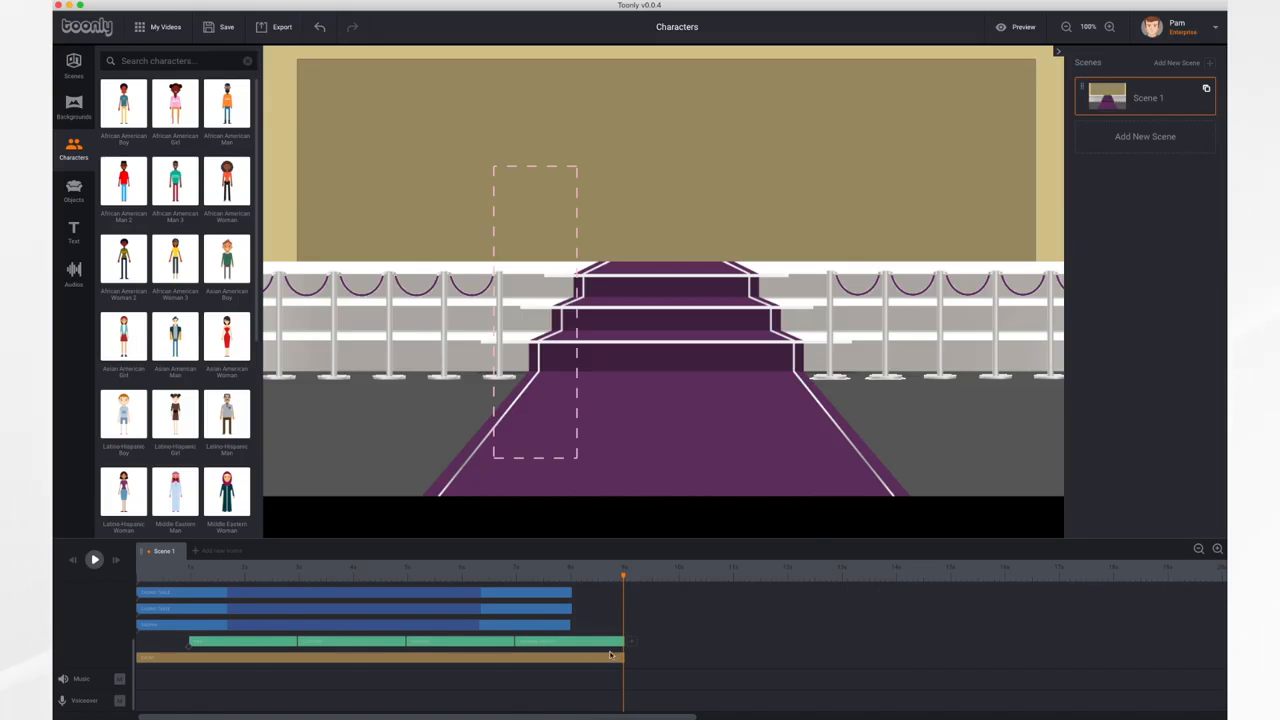
Retime the woman's first clip to about 1.1 s, Dancing to 2.2 s and Holding trophy to 1.8 s, ending at 8 s, and preview the scene
left_click_drag(624, 640, 613, 641)
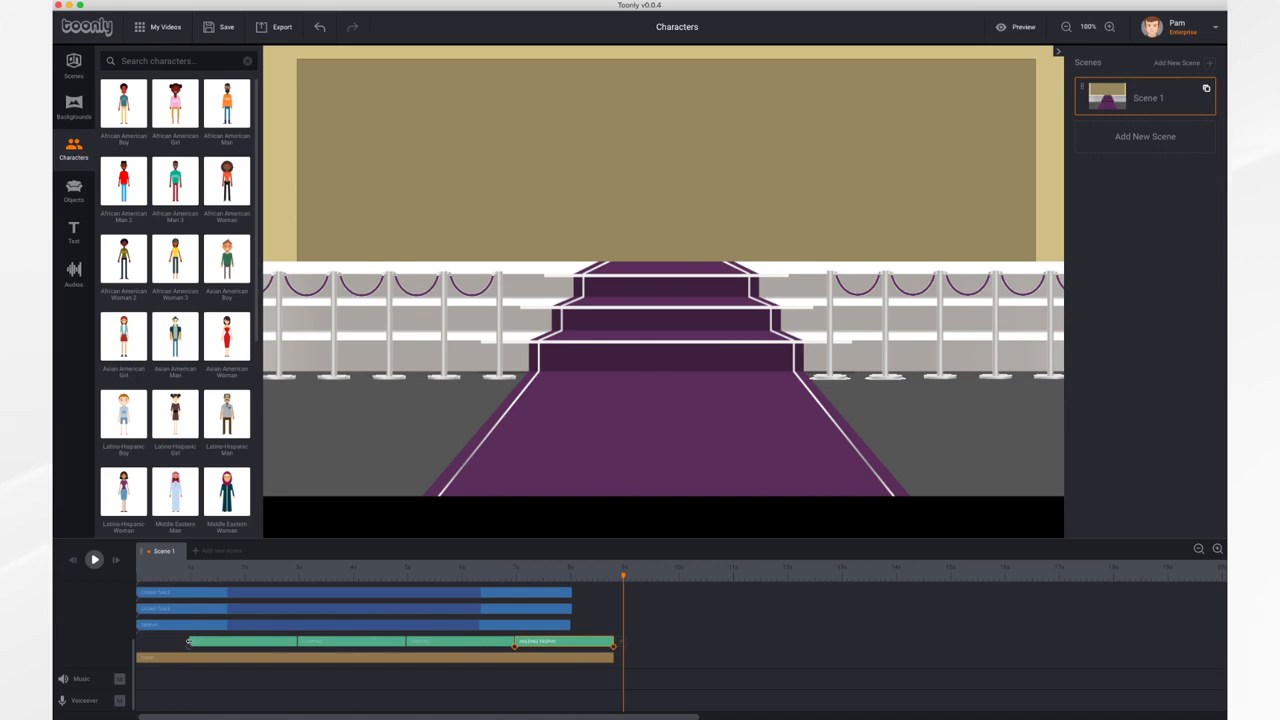
mouse_move(188, 641)
left_mouse_down()
mouse_move(157, 642)
mouse_move(277, 642)
mouse_move(185, 642)
left_mouse_up()
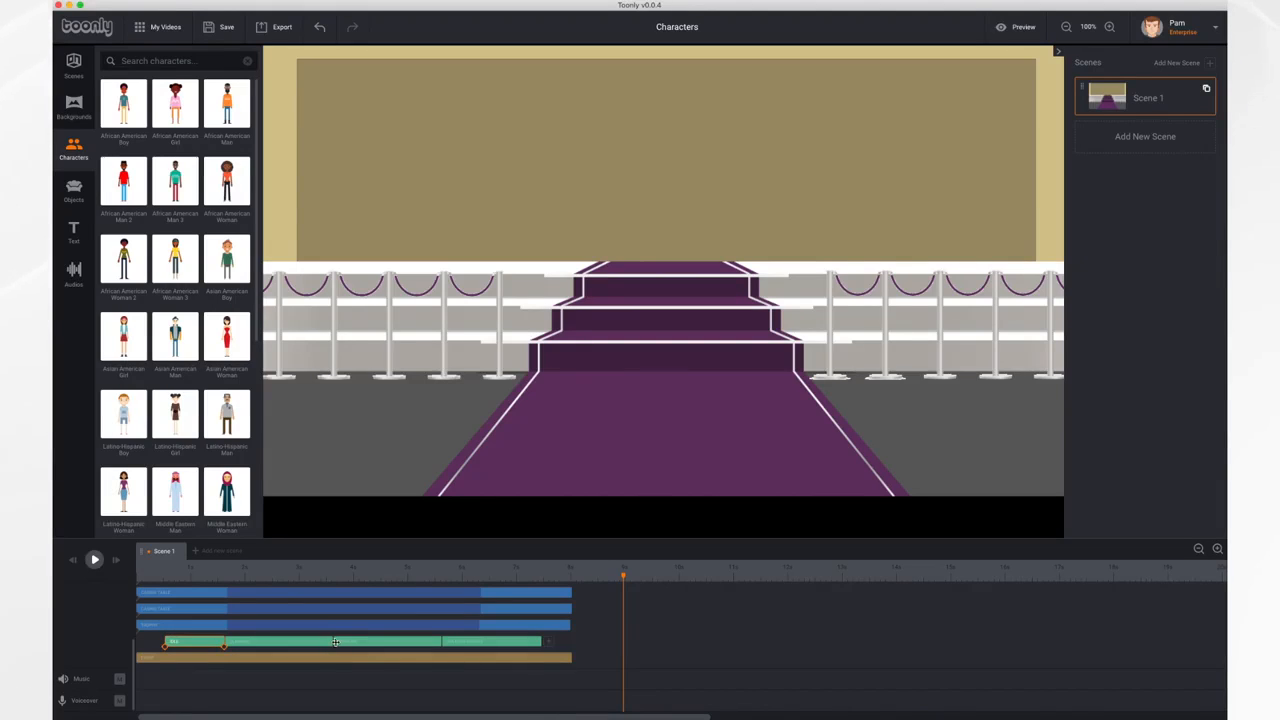
left_click_drag(335, 642, 322, 641)
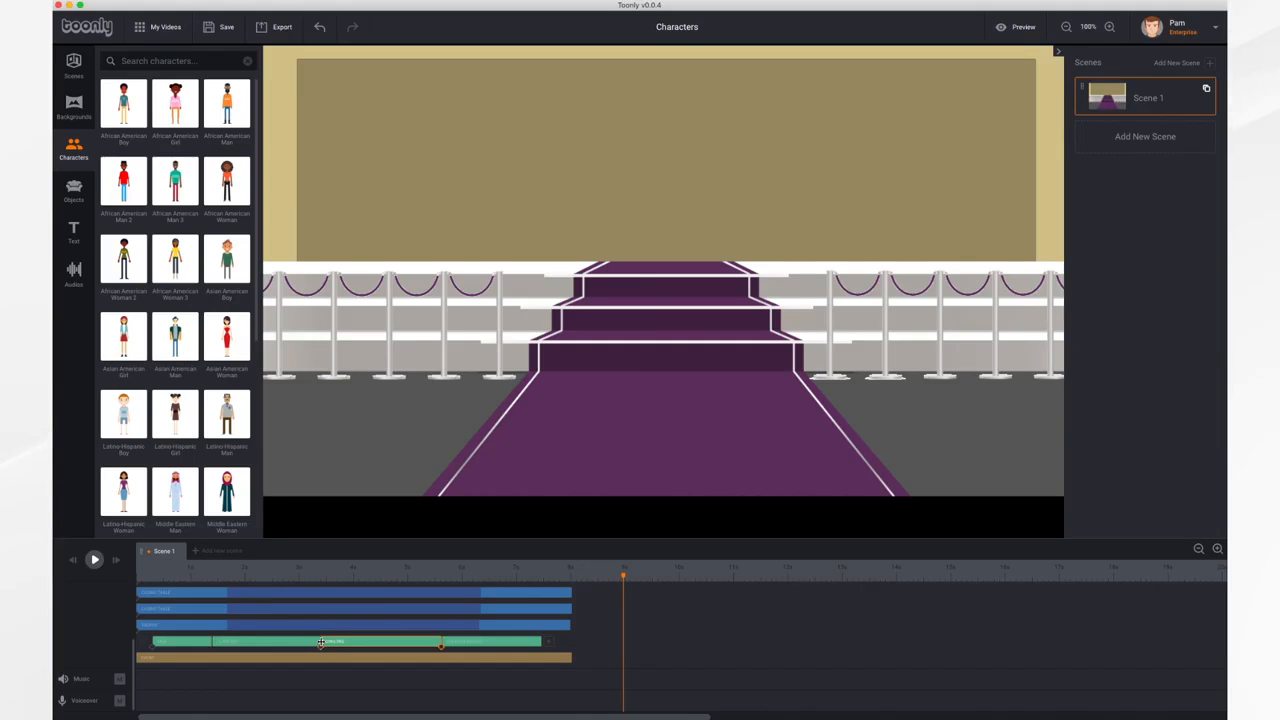
left_click_drag(199, 642, 226, 643)
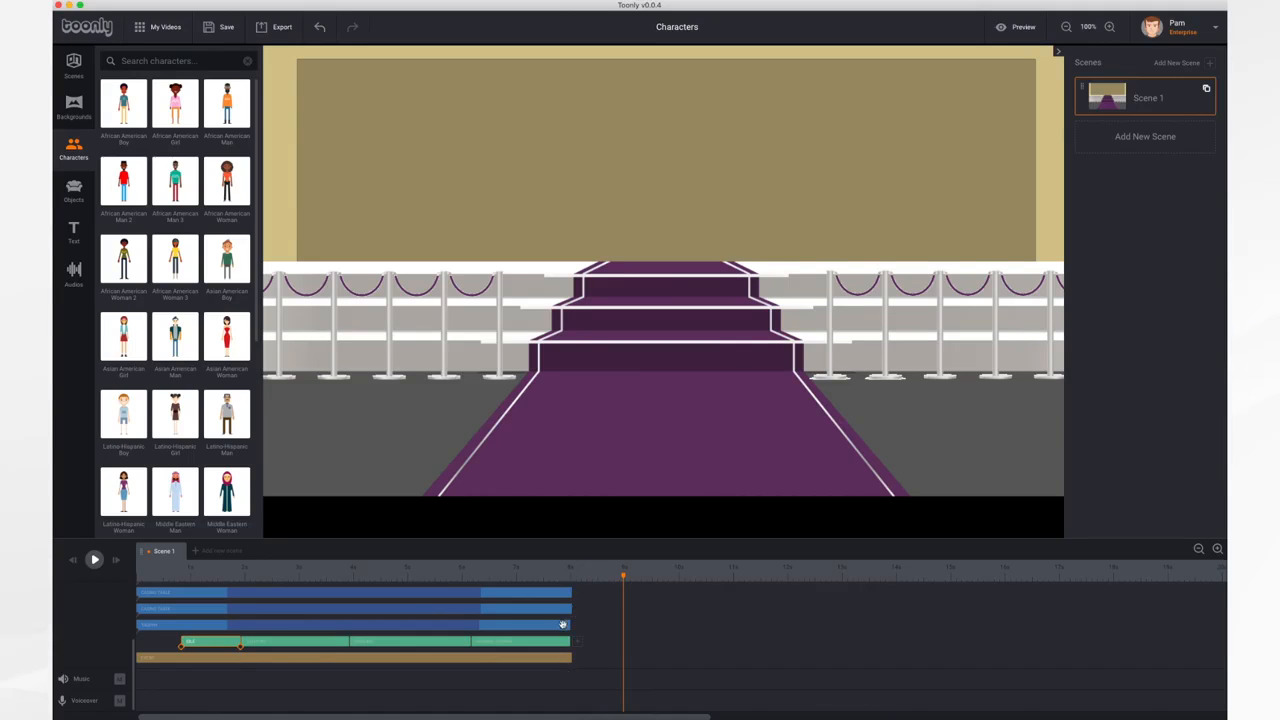
left_click(72, 562)
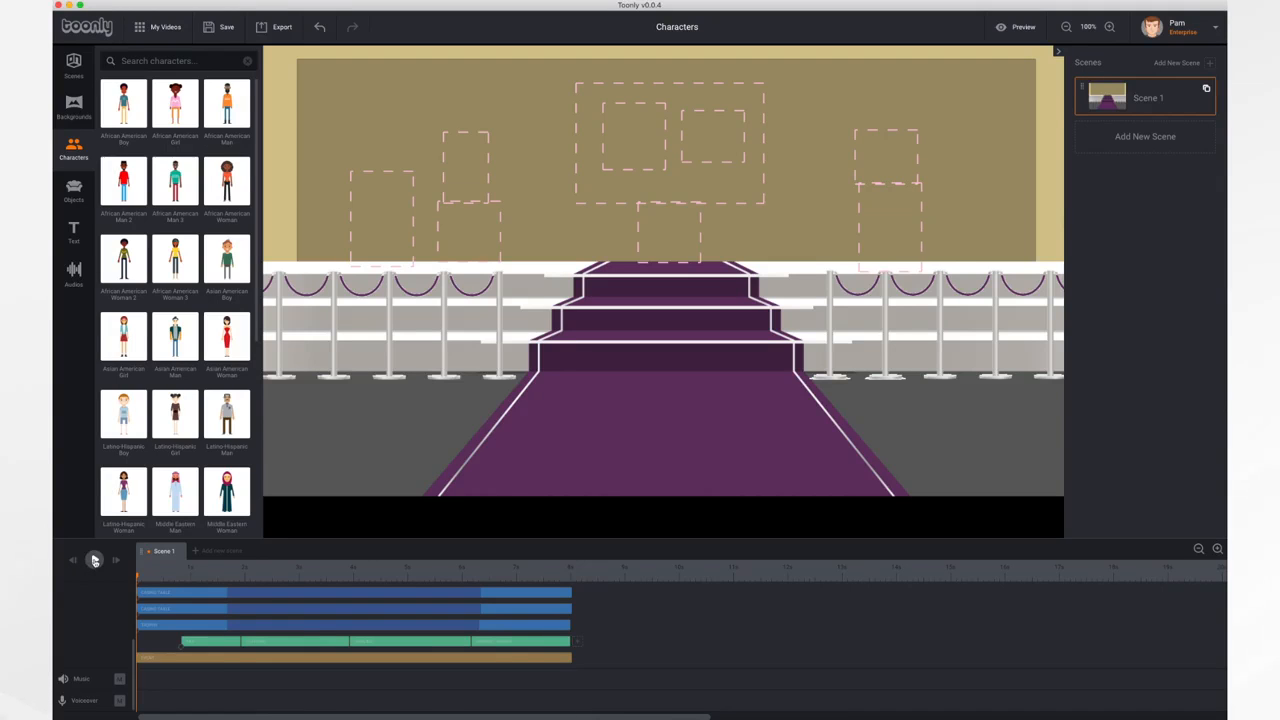
left_click(94, 560)
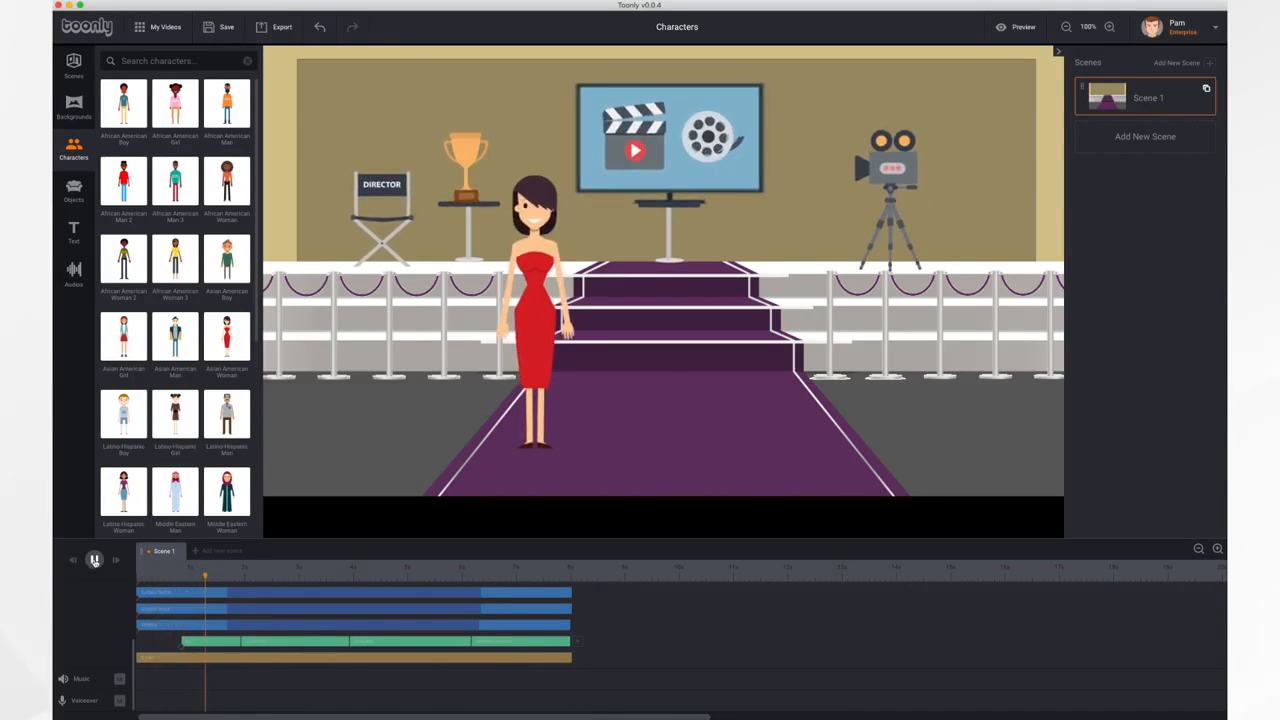